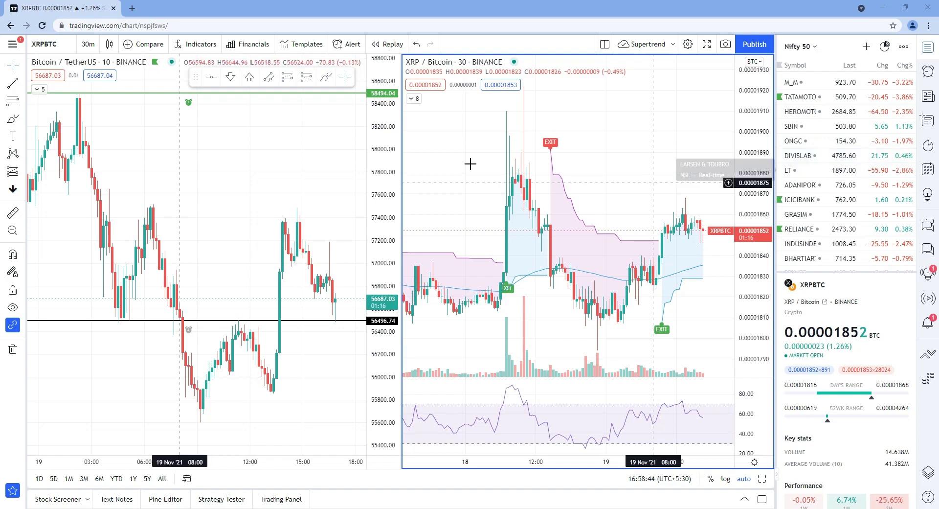
# Step: Copy the Supertrend layout's URL into the Notepad notes below the account details
pyautogui.click(193, 26)
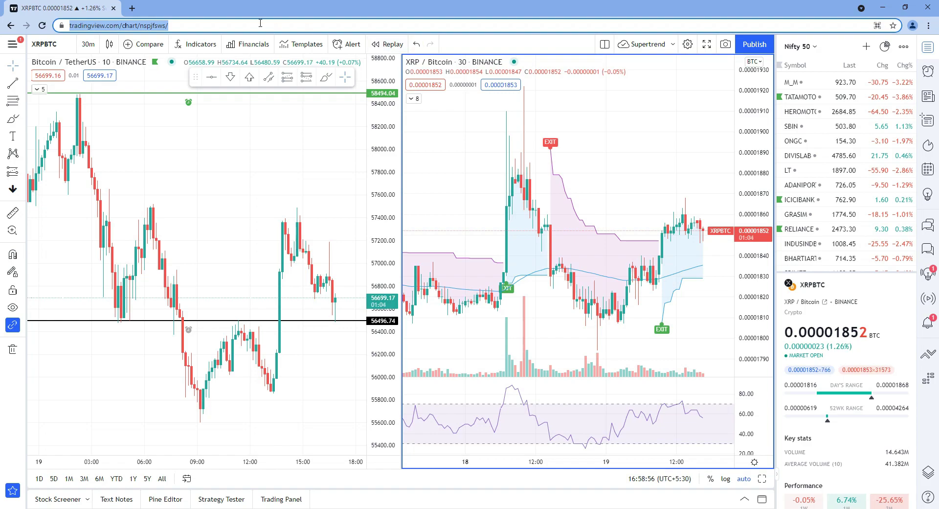
pyautogui.rightClick(170, 25)
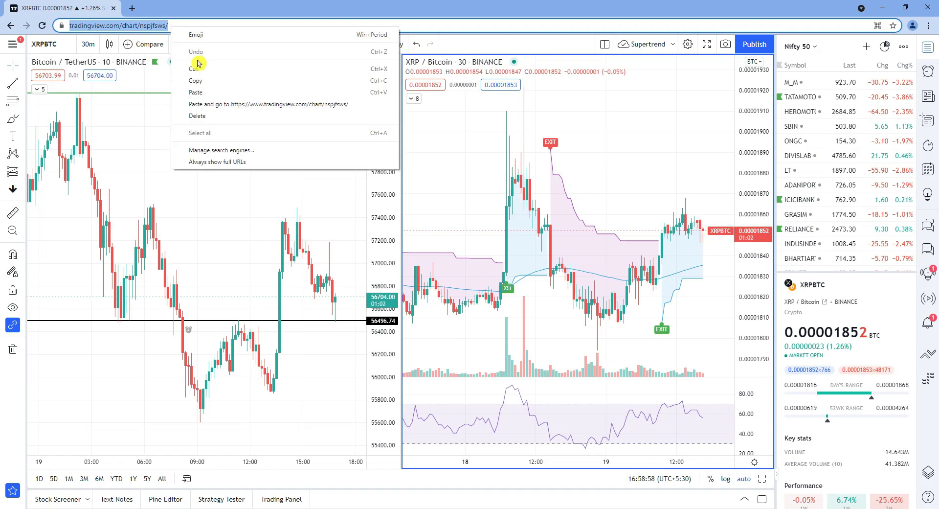
pyautogui.click(235, 80)
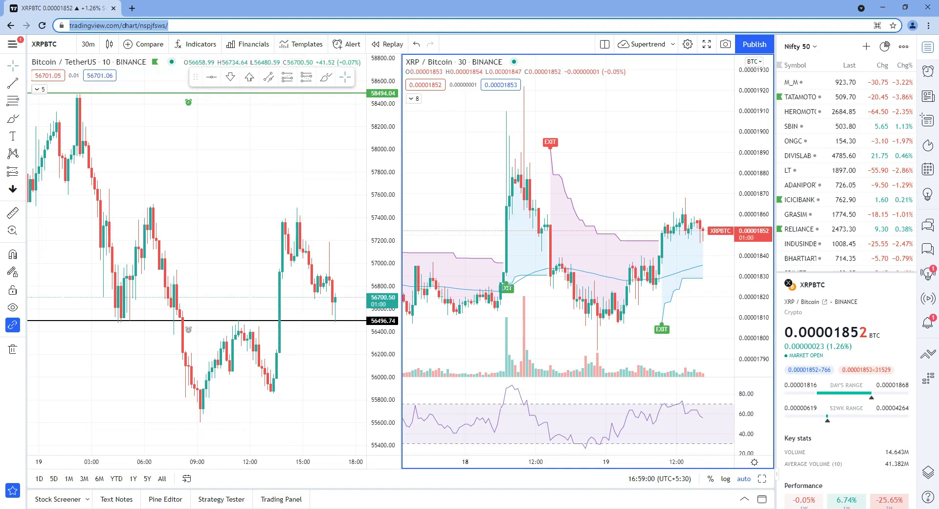
pyautogui.hotkey('alt', 'Tab')
pyautogui.hotkey('ctrl', 'v')
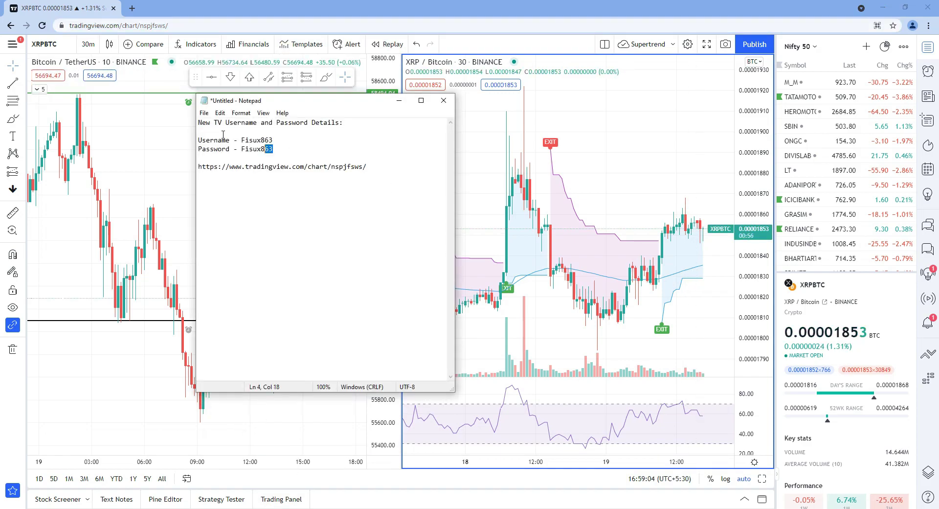
pyautogui.hotkey('ctrl', 'shift', 'Home')
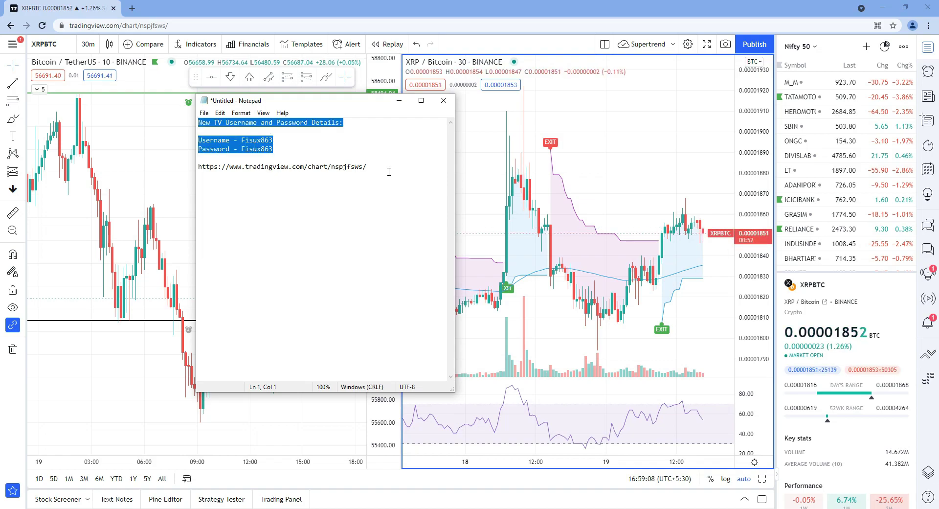
pyautogui.click(642, 134)
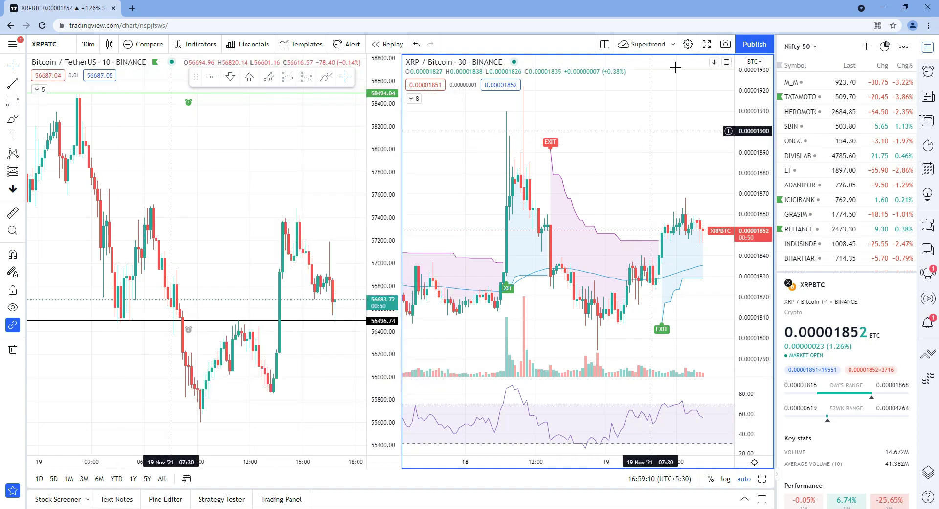
# Step: Load the saved Nifty chart layout, which opens in a second tab
pyautogui.click(674, 45)
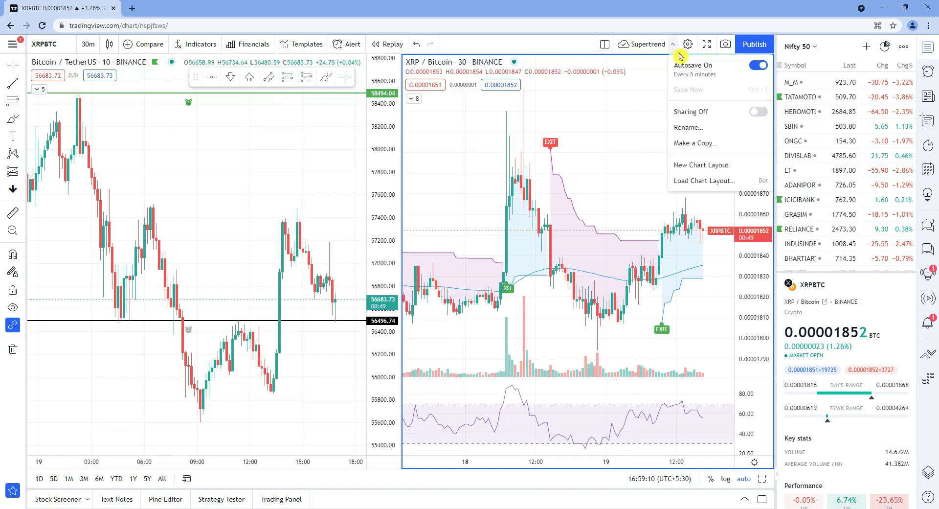
pyautogui.click(700, 181)
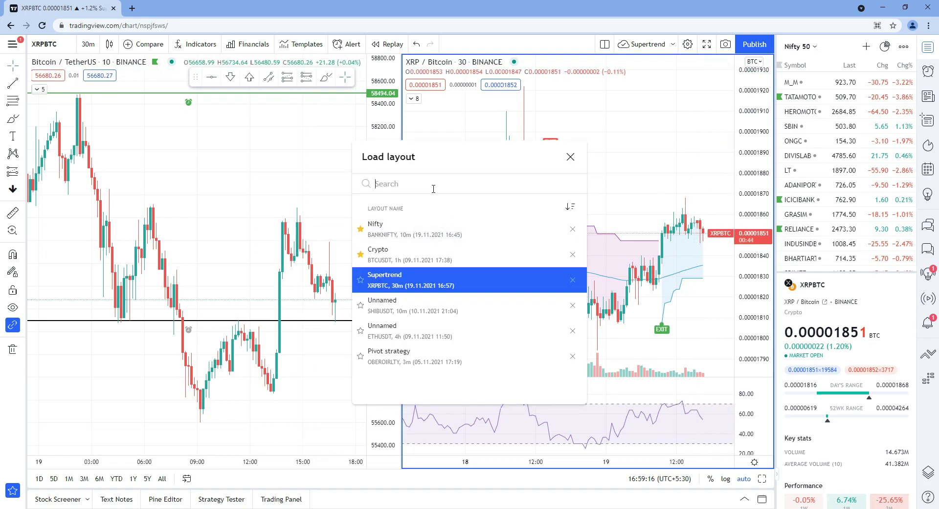
pyautogui.click(423, 237)
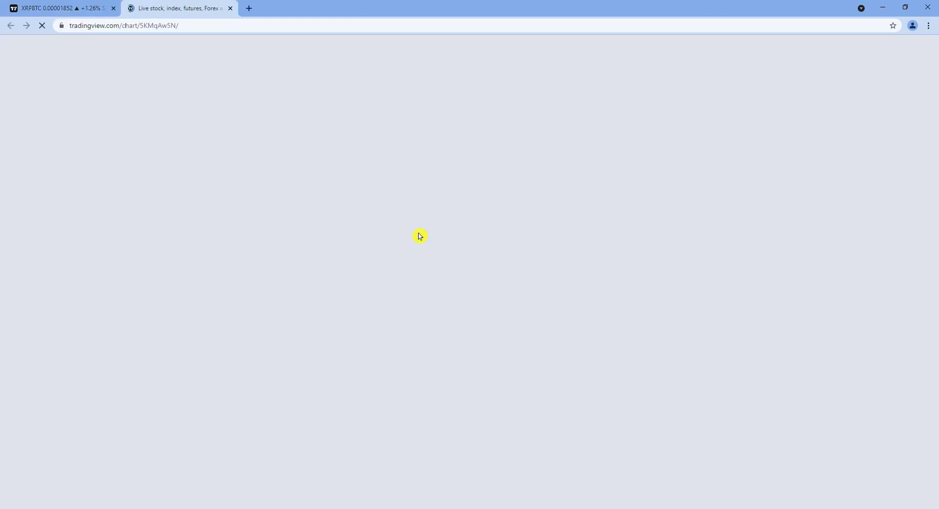
# Step: Back on the XRPBTC tab, switch on link sharing for the Supertrend layout
pyautogui.click(63, 8)
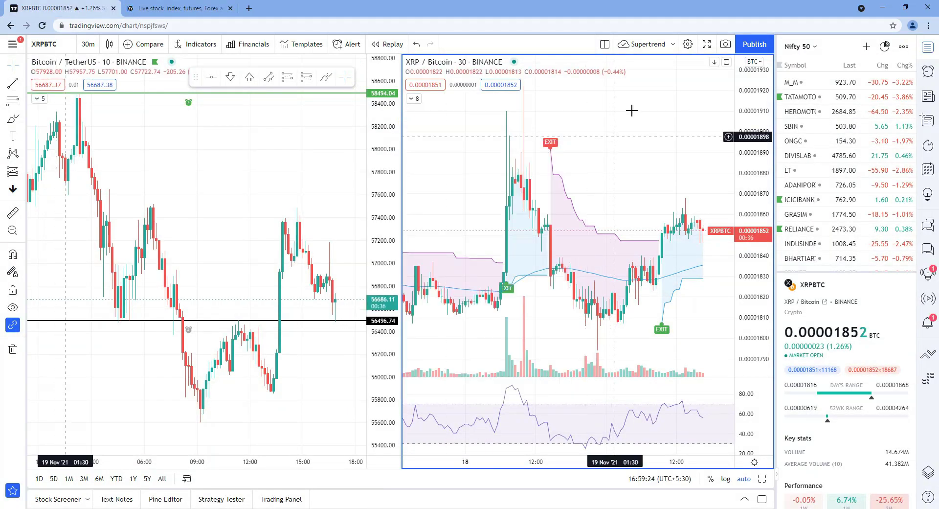
pyautogui.click(676, 46)
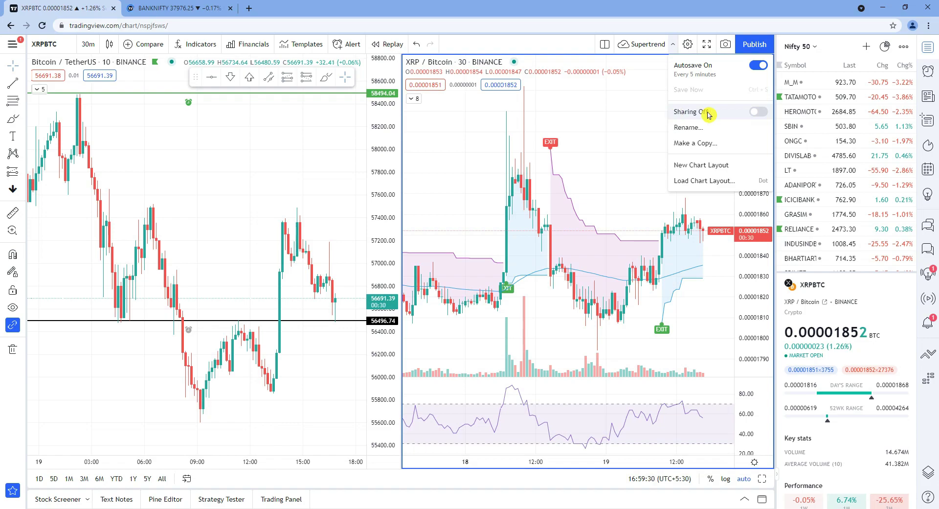
pyautogui.click(760, 113)
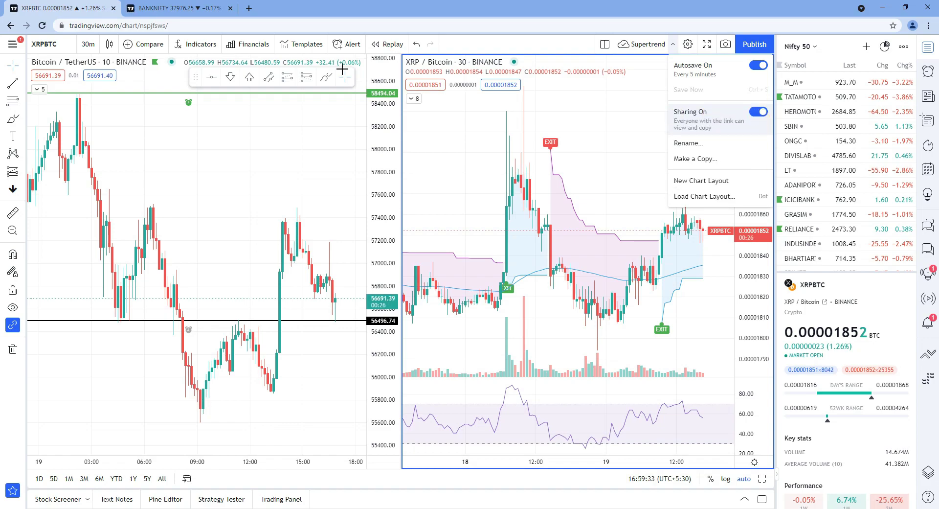
pyautogui.click(164, 26)
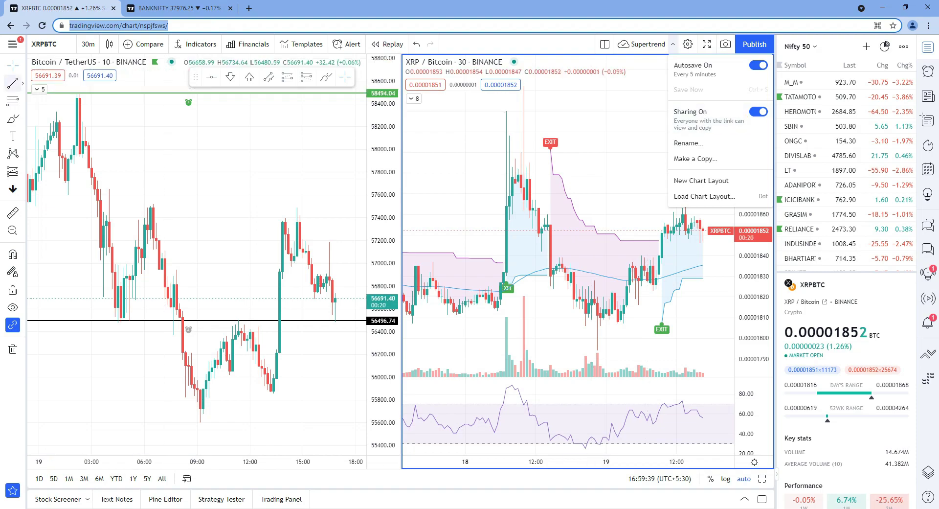
# Step: Copy the Nifty layout's URL and paste it on a new line in the Notepad notes
pyautogui.click(12, 44)
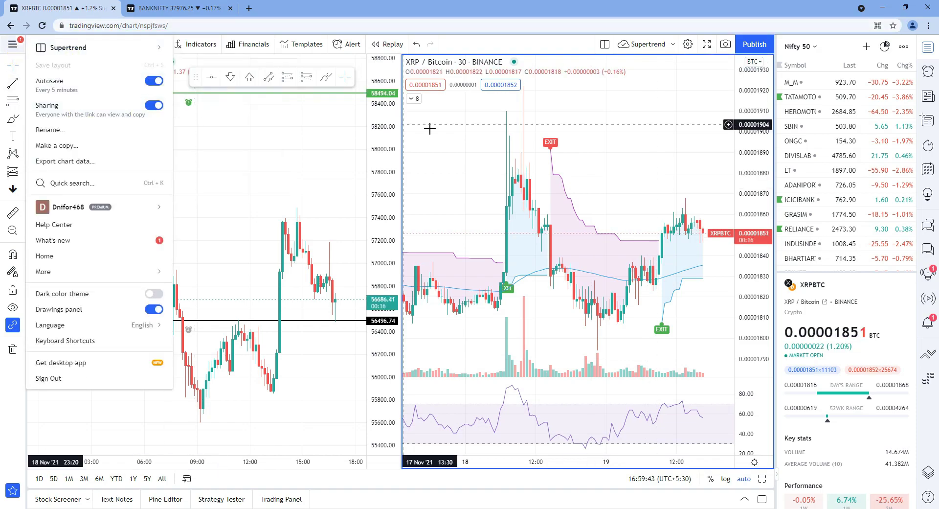
pyautogui.hotkey('alt', 'Tab')
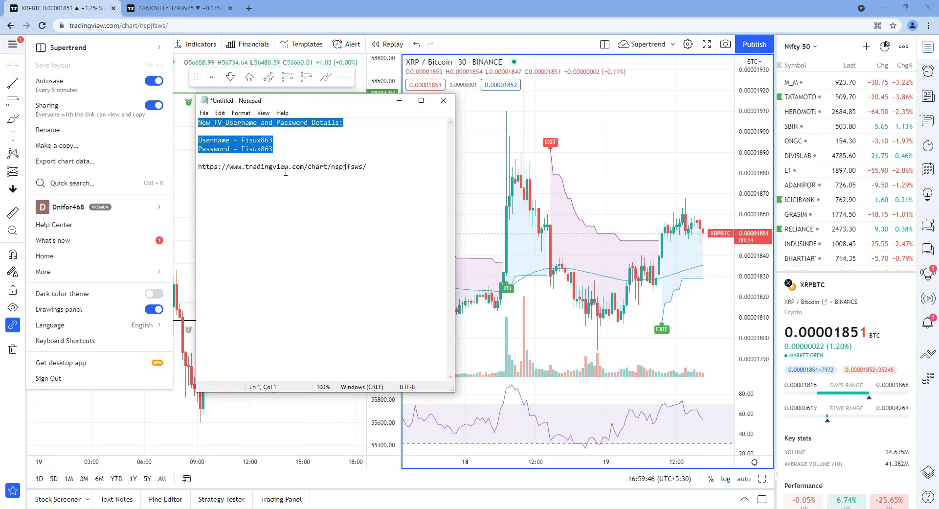
pyautogui.click(305, 167)
pyautogui.moveTo(368, 167); pyautogui.dragTo(193, 168)
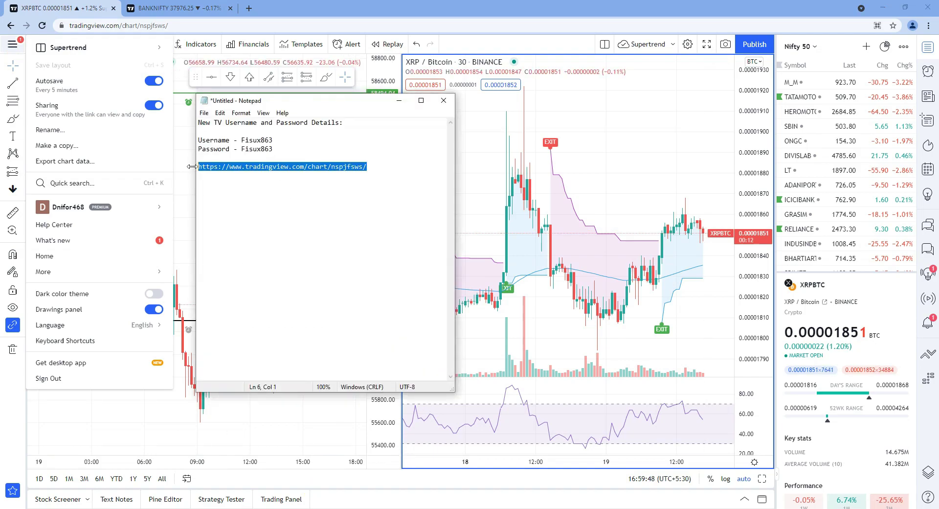
pyautogui.click(176, 8)
pyautogui.click(190, 26)
pyautogui.hotkey('ctrl', 'a')
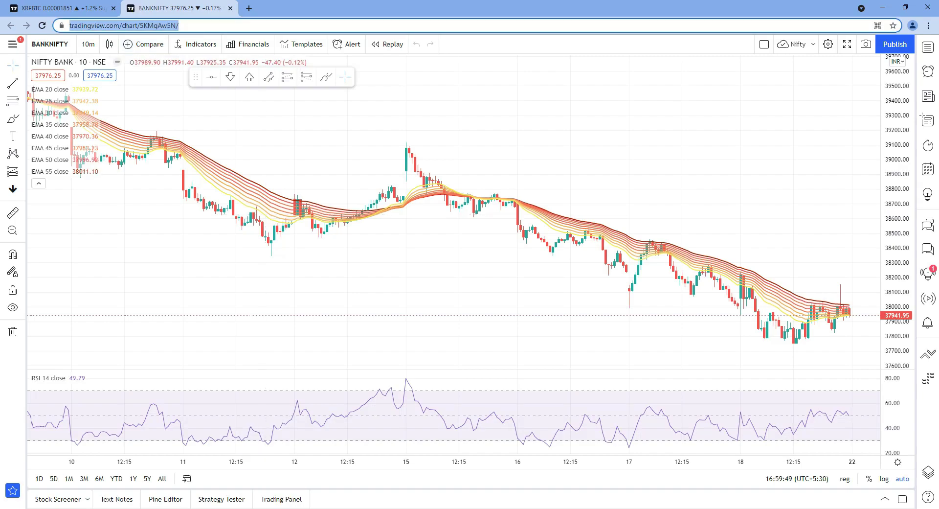
pyautogui.hotkey('alt', 'Tab')
pyautogui.press('End')
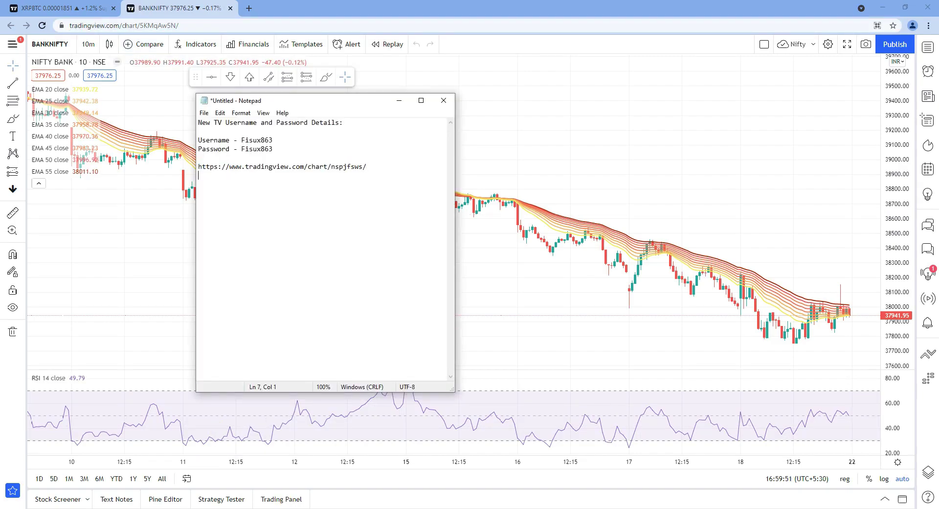
pyautogui.hotkey('ctrl', 'v')
# Step: Confirm sharing is on for the Nifty layout, then return to the XRPBTC chart tab
pyautogui.hotkey('alt', 'Tab')
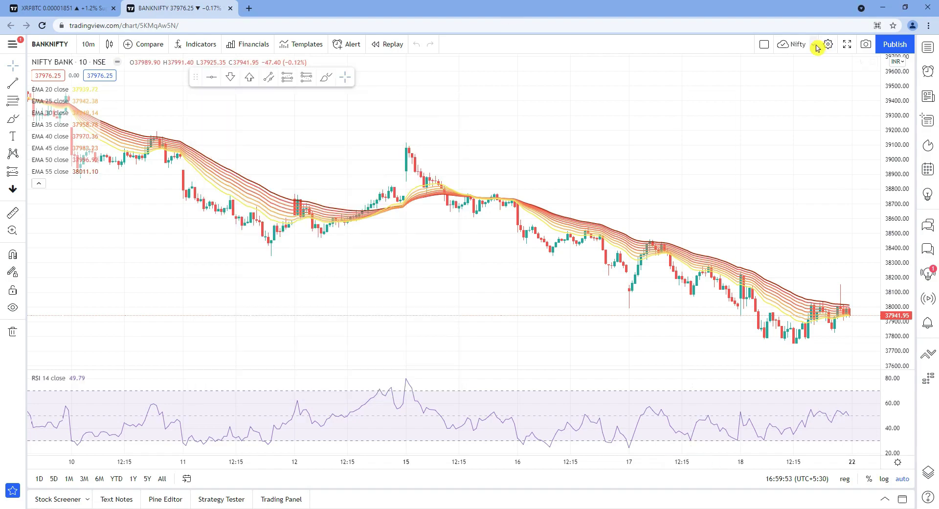
pyautogui.click(812, 44)
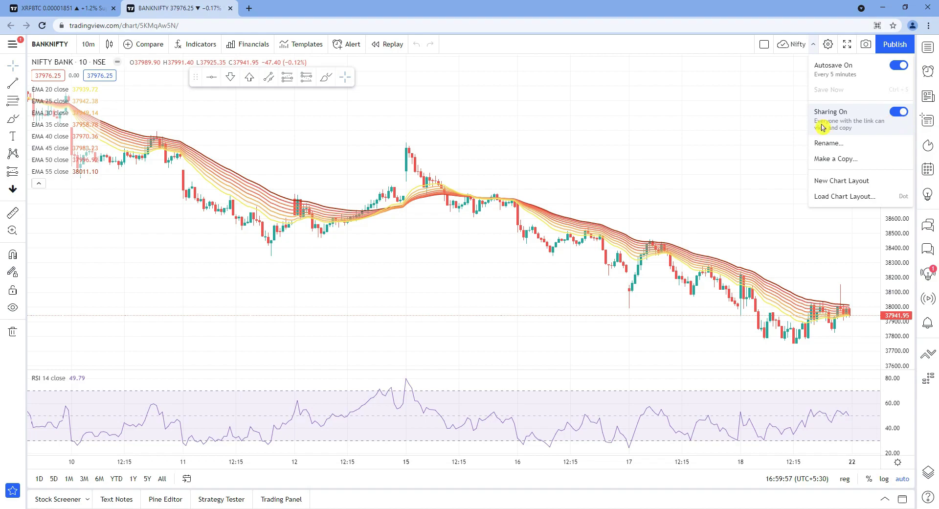
pyautogui.click(12, 45)
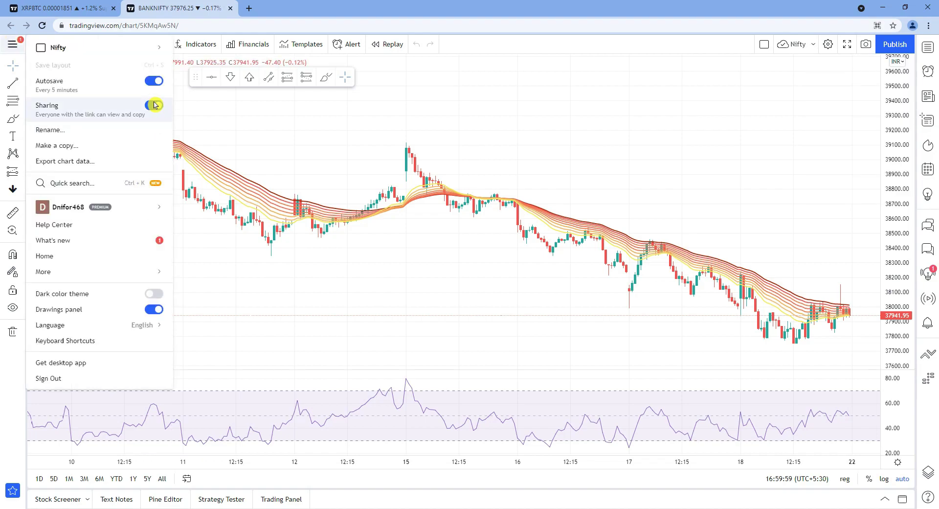
pyautogui.click(370, 176)
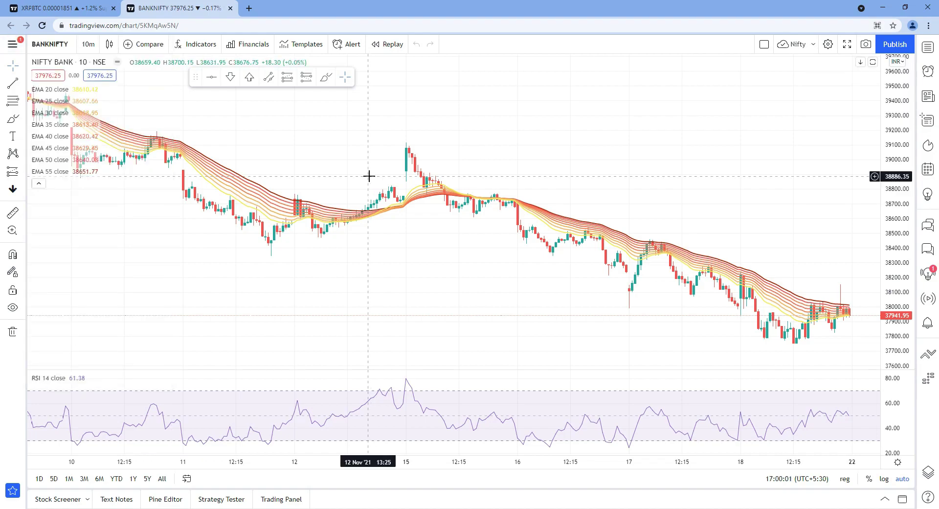
pyautogui.hotkey('ctrl', 'Tab')
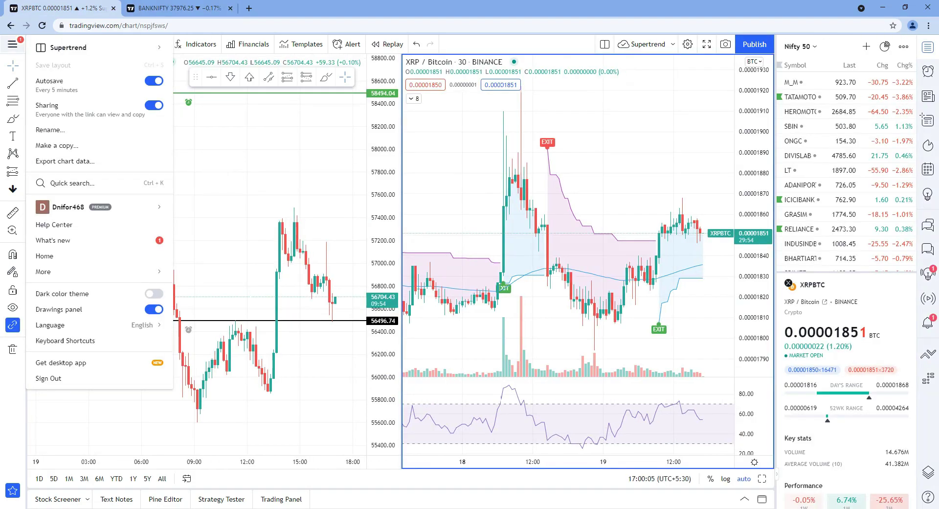
# Step: Switch to the FNO List watchlist and open its full details page
pyautogui.click(597, 132)
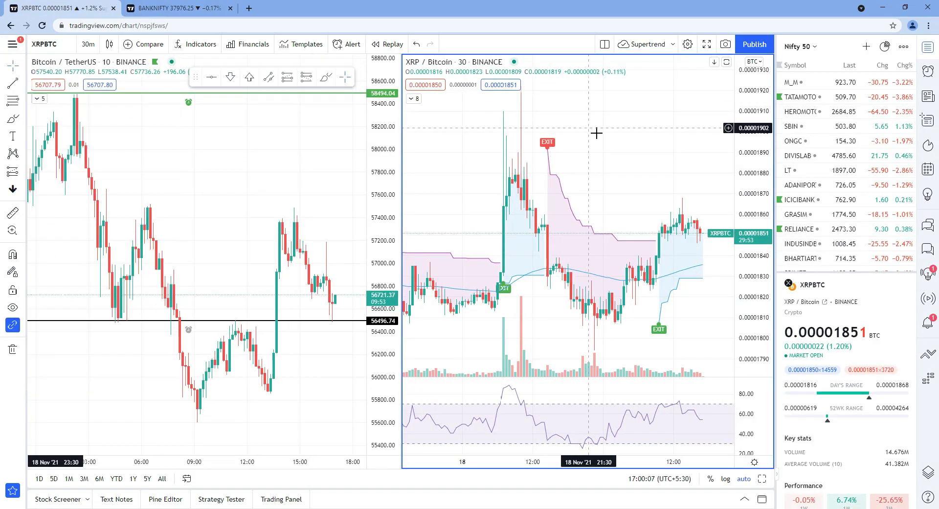
pyautogui.click(815, 48)
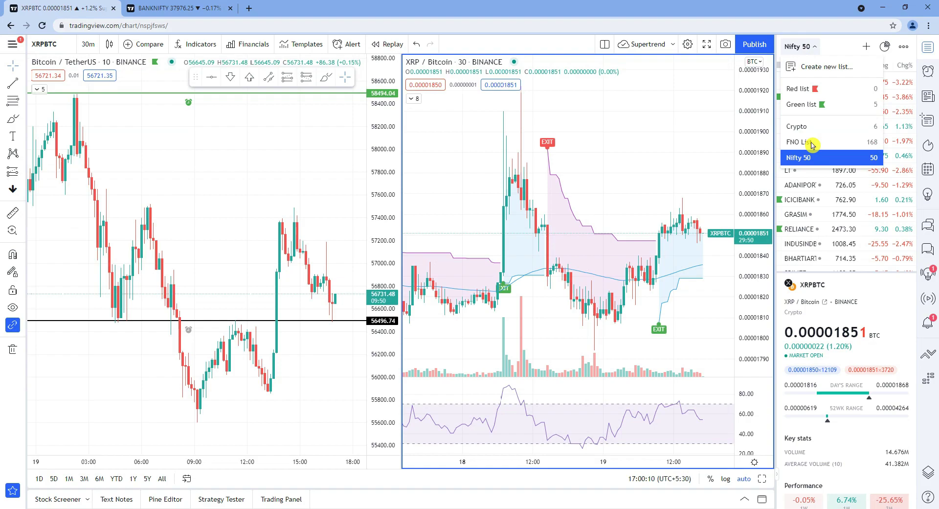
pyautogui.click(807, 148)
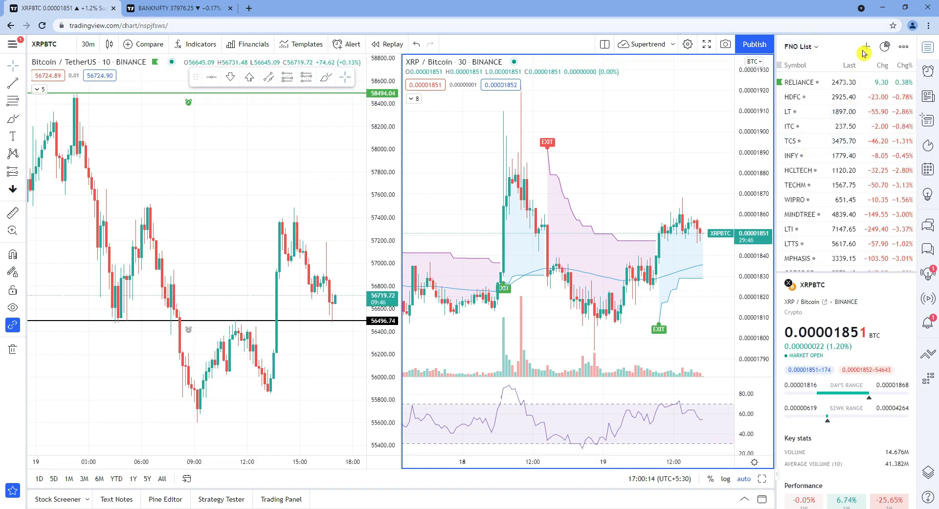
pyautogui.click(886, 47)
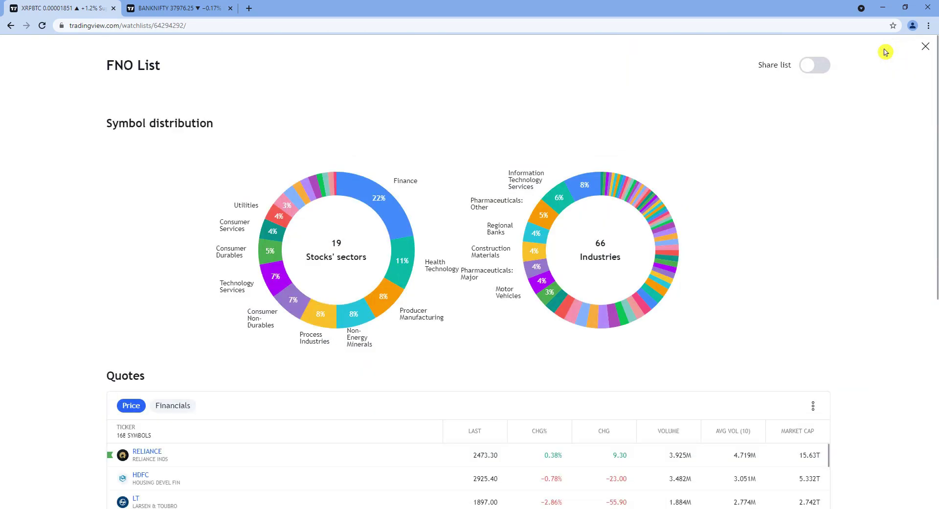
# Step: Turn on Share list for FNO List and paste its share link into the notes
pyautogui.click(813, 74)
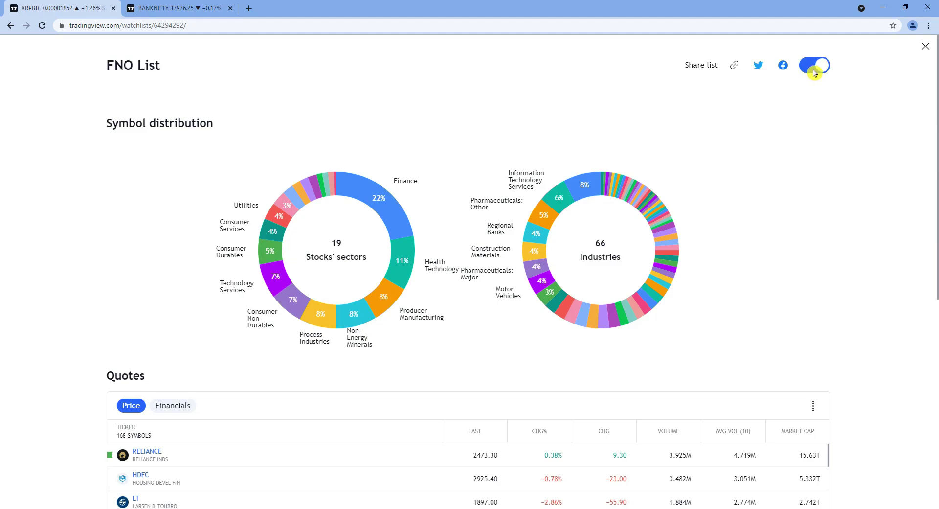
pyautogui.click(733, 69)
pyautogui.hotkey('alt', 'Tab')
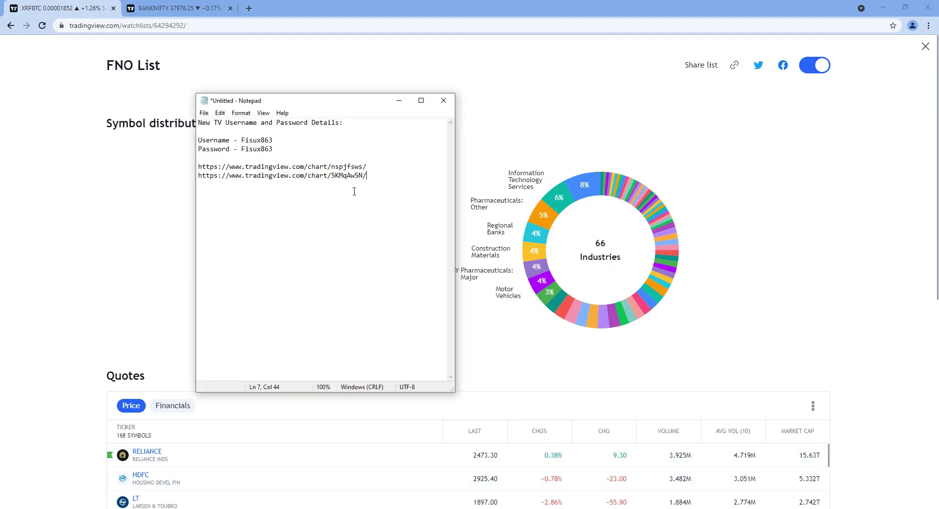
pyautogui.hotkey('ctrl', 'v')
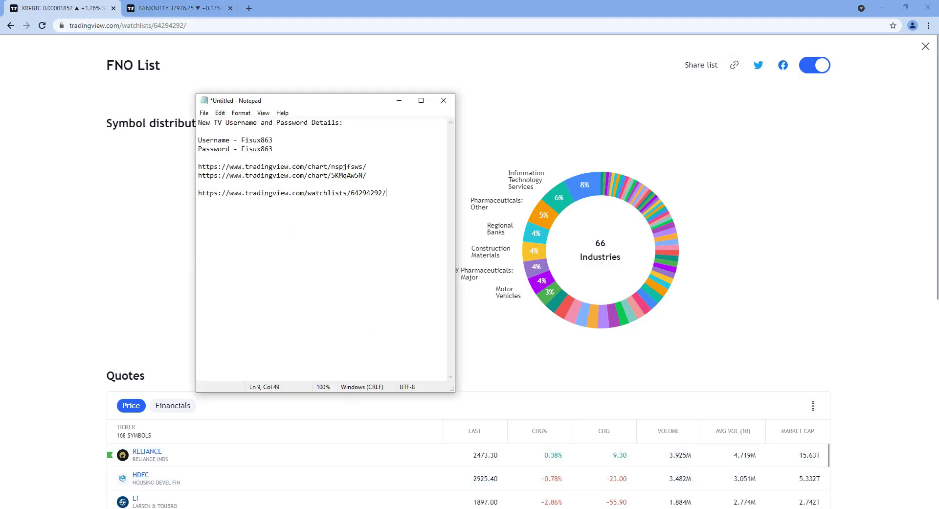
pyautogui.moveTo(400, 193); pyautogui.dragTo(201, 195)
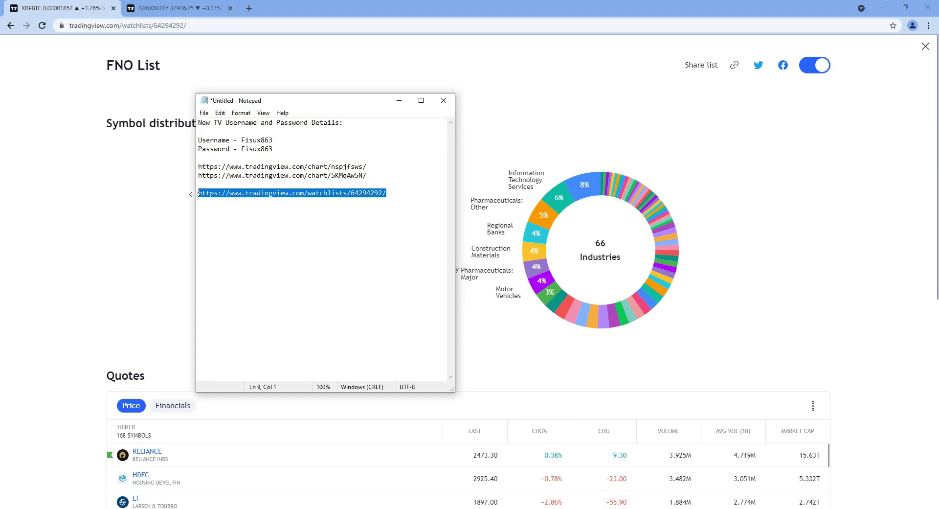
# Step: Switch to the Nifty 50 watchlist and turn on its Share list option
pyautogui.click(925, 46)
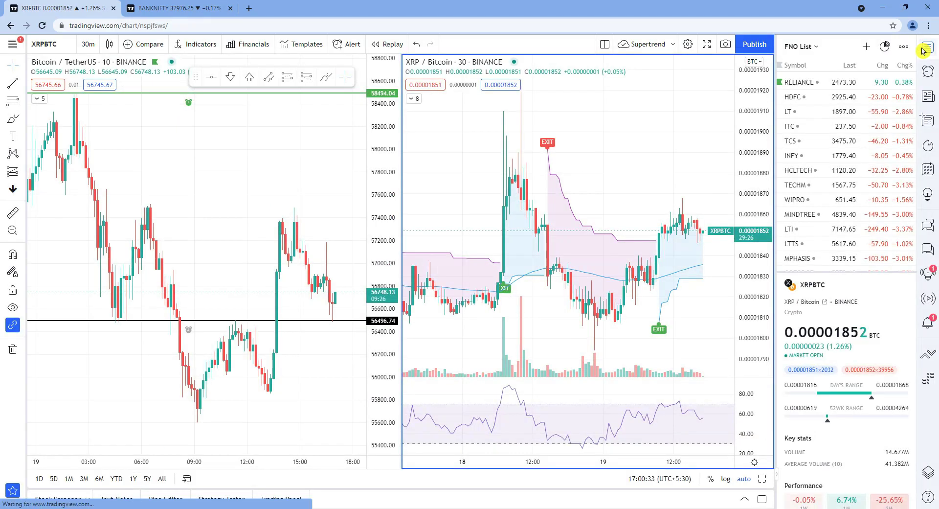
pyautogui.click(807, 47)
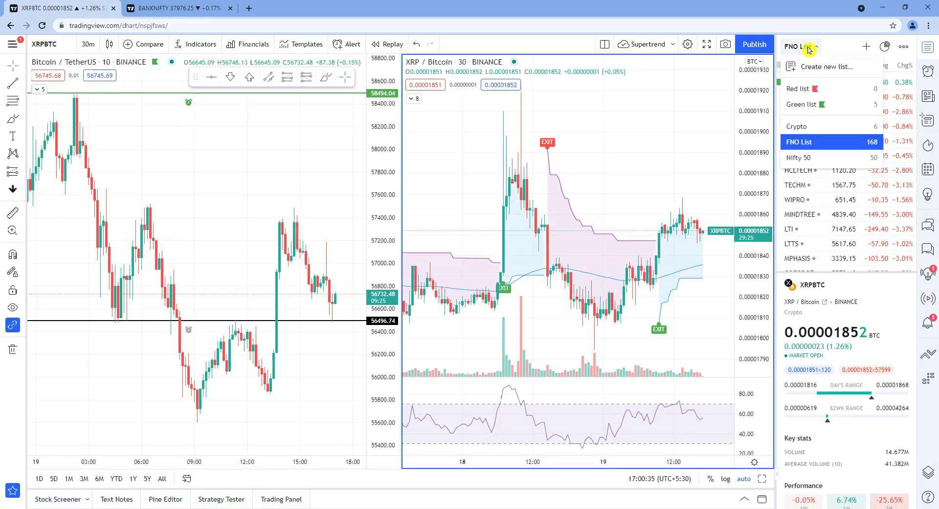
pyautogui.click(811, 159)
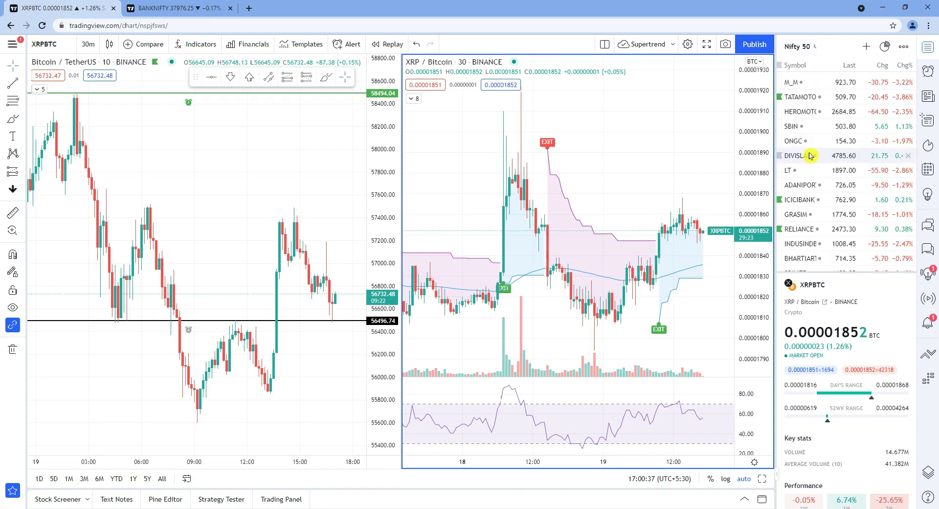
pyautogui.click(884, 50)
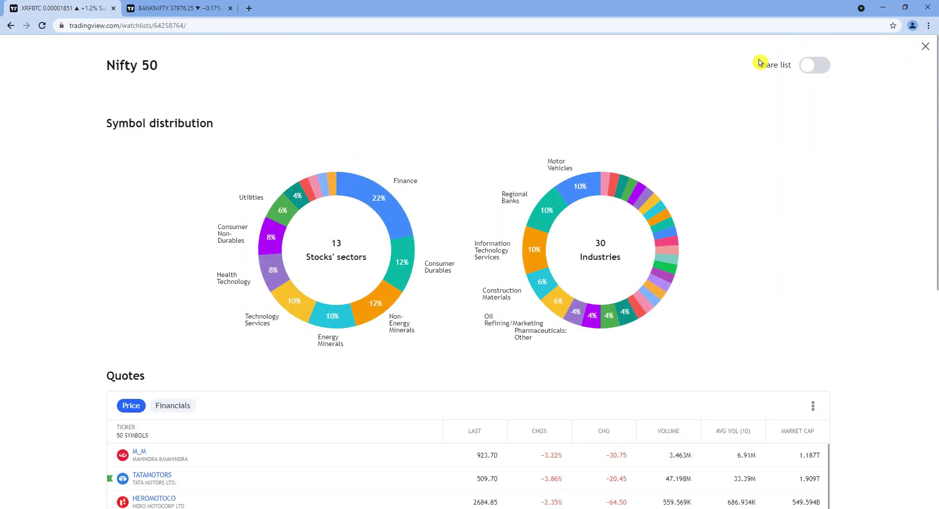
pyautogui.click(815, 67)
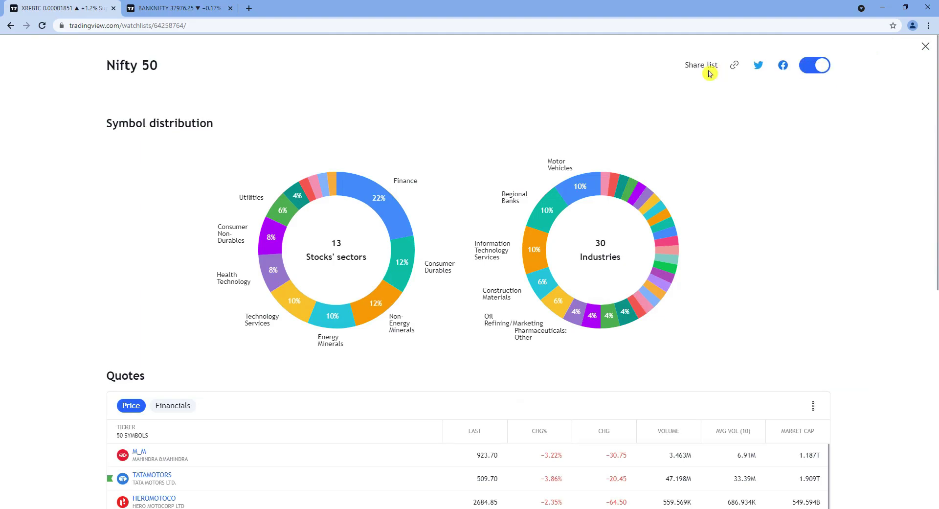
pyautogui.click(920, 54)
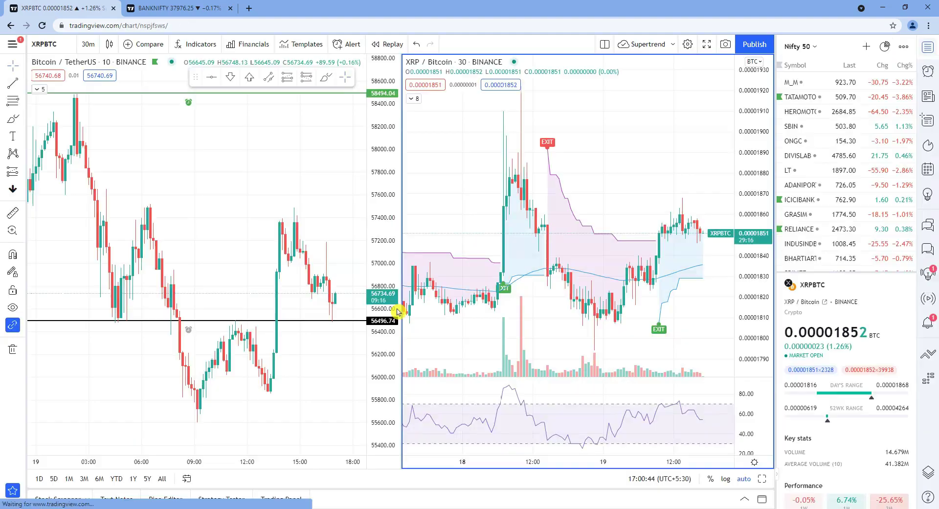
# Step: Paste the Nifty 50 share link on a new line under the FNO List link
pyautogui.click(282, 503)
pyautogui.click(409, 198)
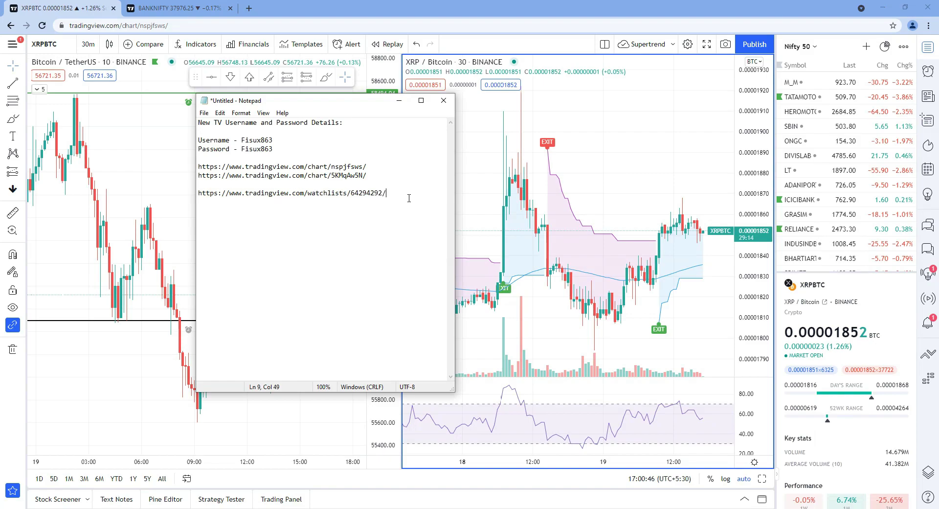
pyautogui.hotkey('ctrl', 'v')
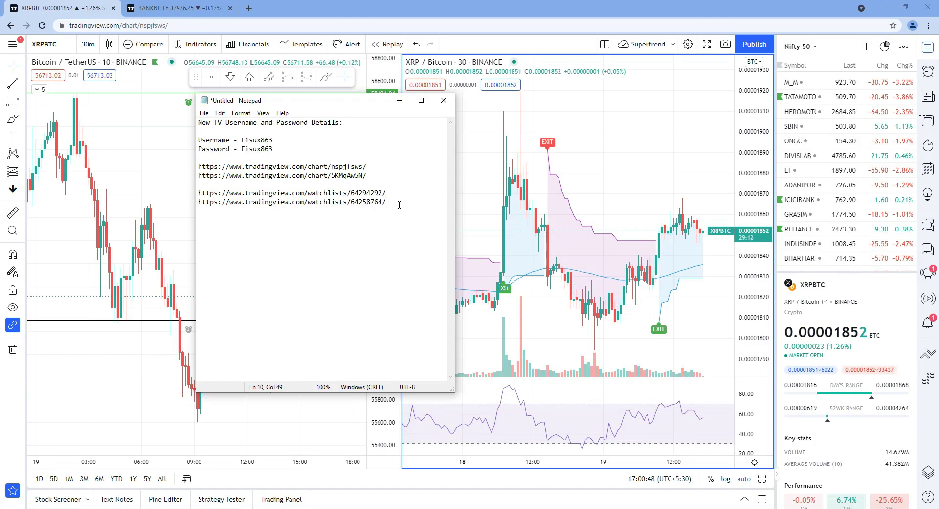
pyautogui.moveTo(294, 154); pyautogui.dragTo(217, 124)
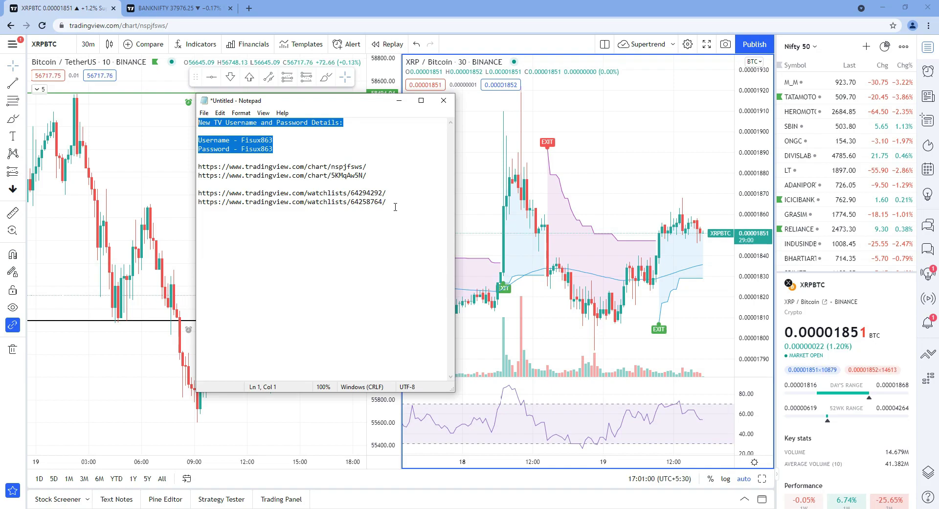
# Step: Open a new Chrome incognito window from the browser's ⋮ menu
pyautogui.click(591, 118)
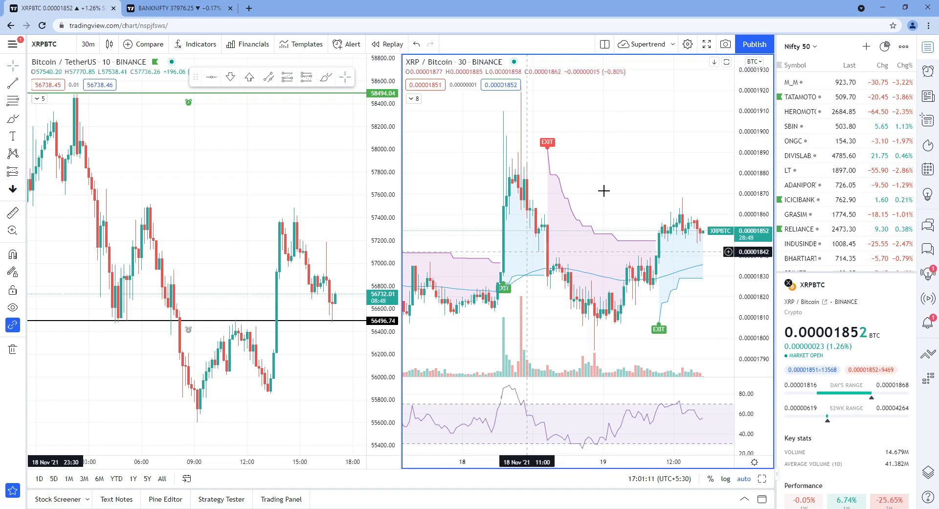
pyautogui.click(928, 26)
pyautogui.click(888, 63)
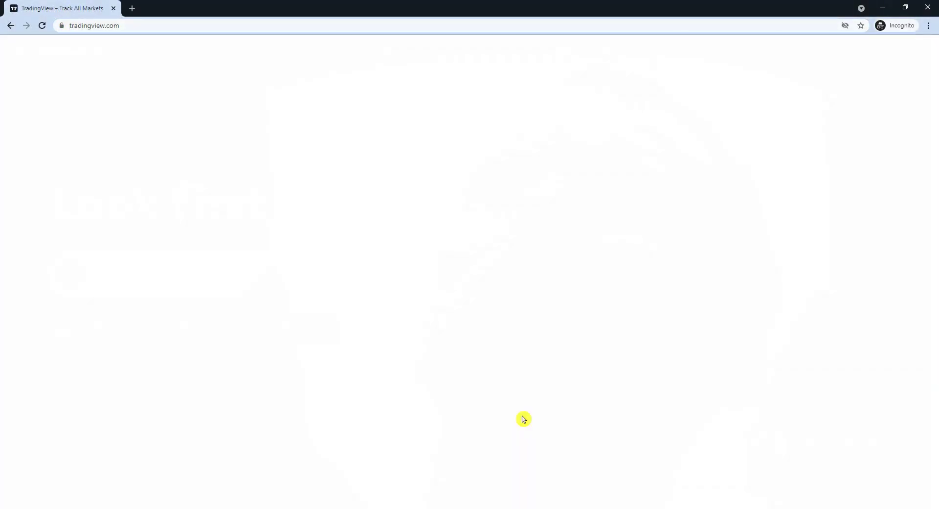
# Step: Sign in by email with the second account's username and password
pyautogui.click(482, 321)
pyautogui.click(440, 224)
pyautogui.write('Fisux863')
pyautogui.press('Tab')
pyautogui.write('********')
pyautogui.click(539, 319)
pyautogui.click(537, 317)
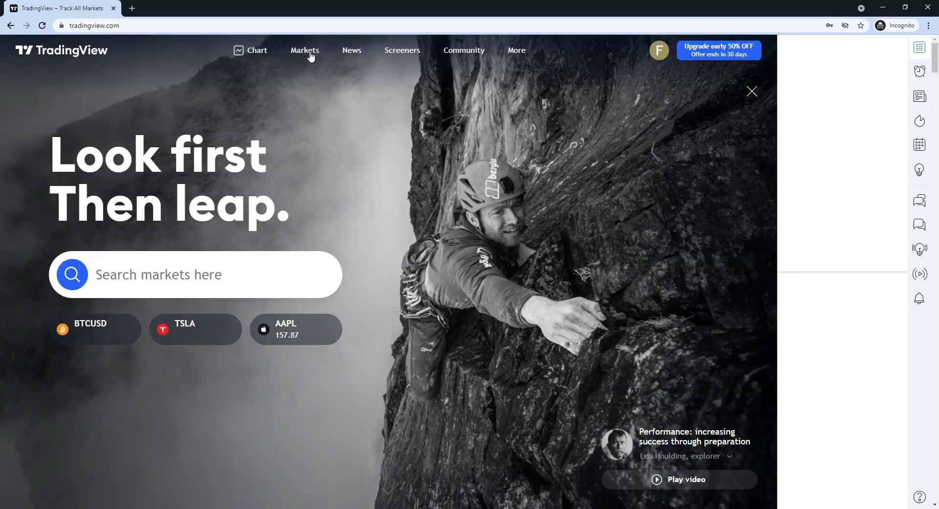
# Step: Copy the first shared chart link from Notepad and open it in the incognito window
pyautogui.hotkey('alt', 'Tab')
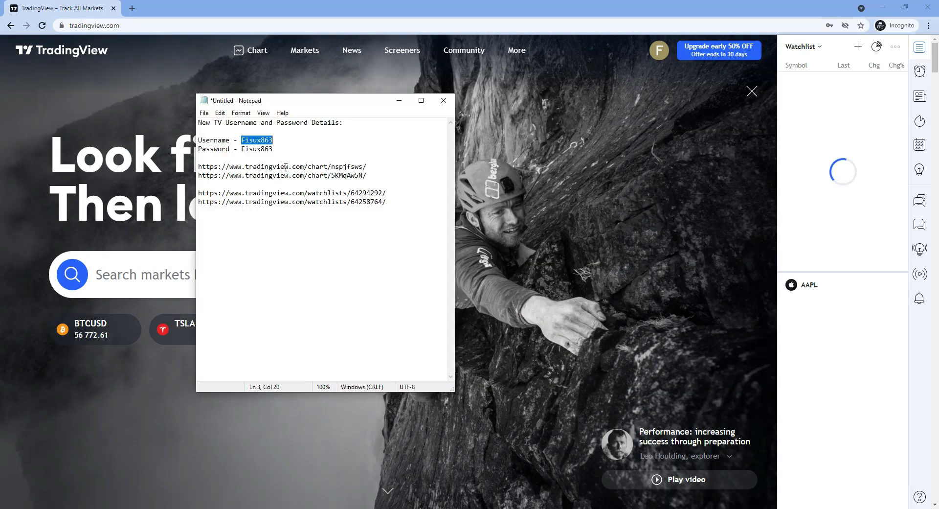
pyautogui.moveTo(368, 167); pyautogui.dragTo(197, 168)
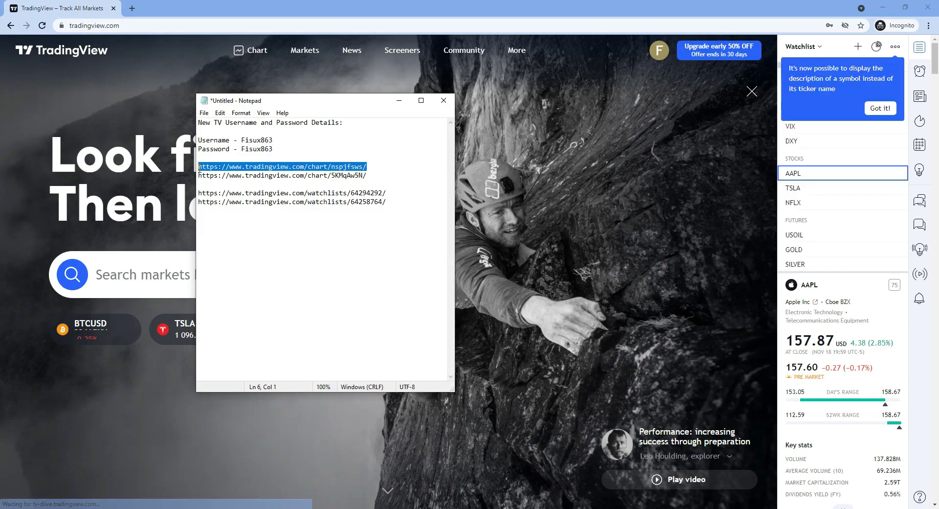
pyautogui.hotkey('ctrl', 'c')
pyautogui.click(194, 25)
pyautogui.hotkey('ctrl', 'v')
pyautogui.press('Return')
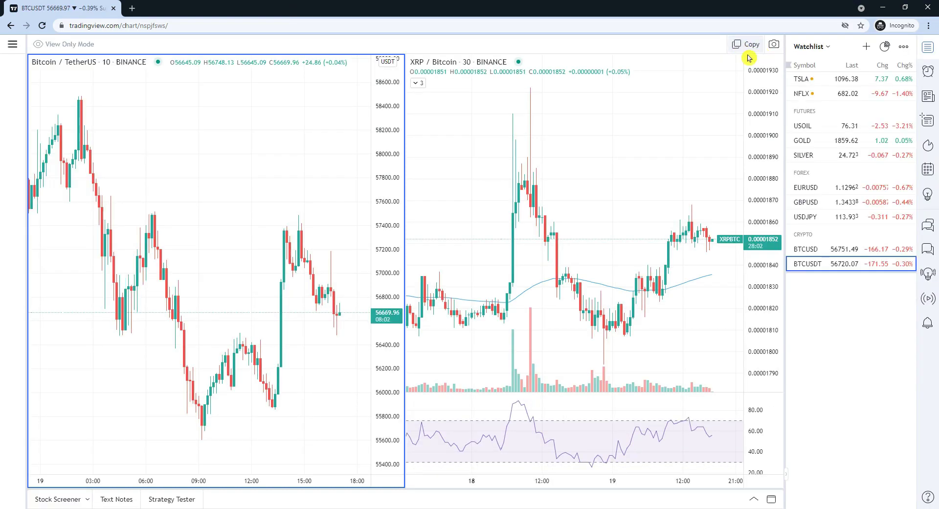
# Step: Save a copy of the shared layout under the name 'Supertrend copy'
pyautogui.click(740, 47)
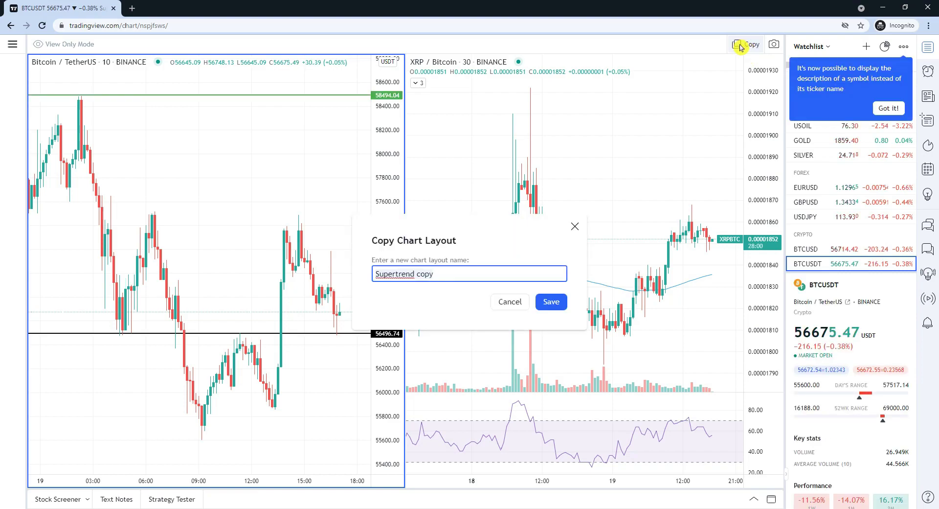
pyautogui.click(446, 274)
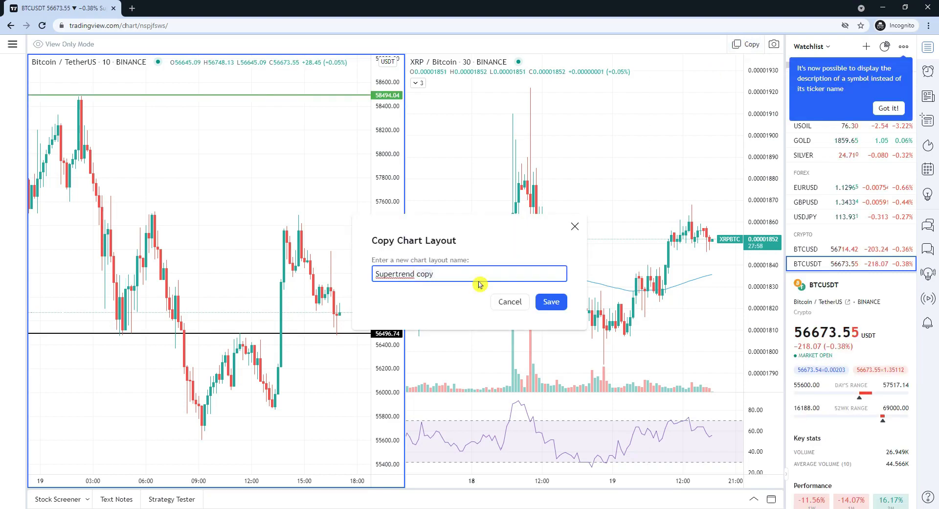
pyautogui.click(551, 302)
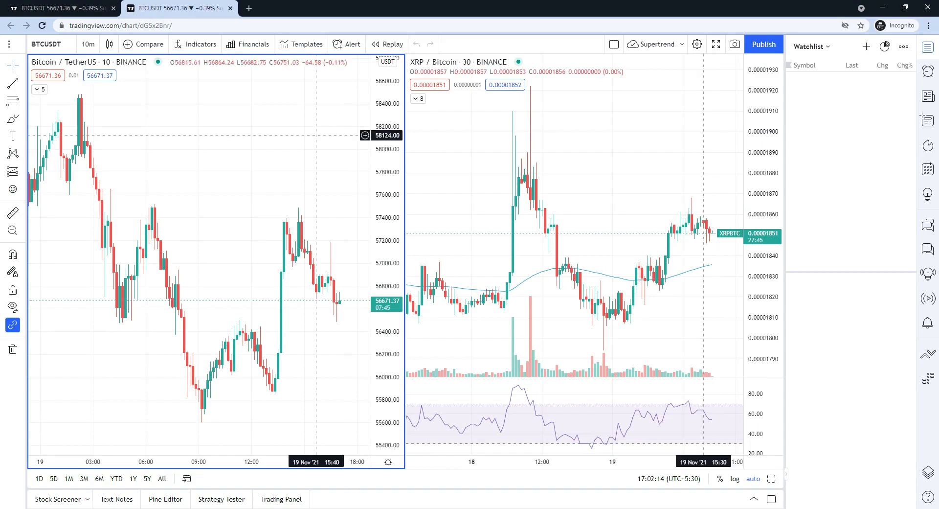
# Step: Maximize the incognito window and paste the second shared chart link into a new tab
pyautogui.moveTo(489, 6); pyautogui.dragTo(650, 129)
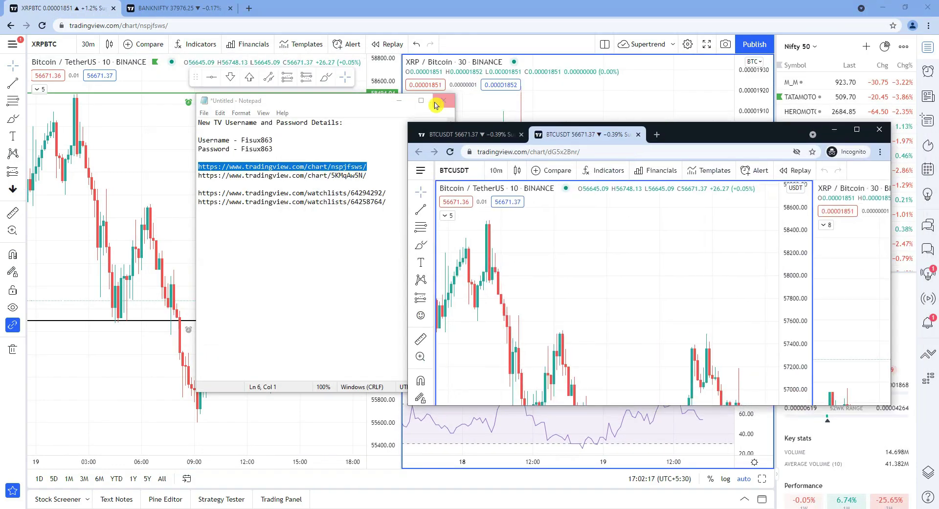
pyautogui.click(402, 101)
pyautogui.moveTo(712, 140); pyautogui.dragTo(495, 103)
pyautogui.click(642, 93)
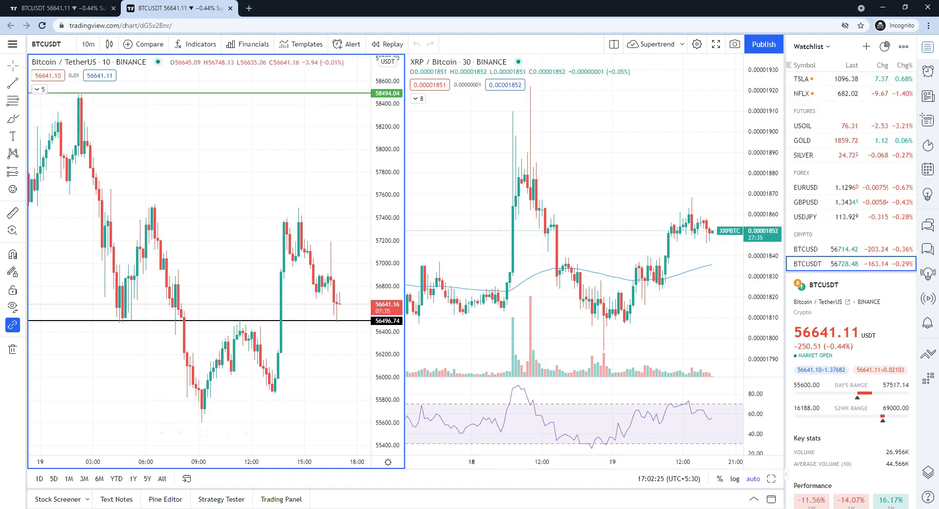
pyautogui.hotkey('alt', 'Tab')
pyautogui.click(204, 184)
pyautogui.moveTo(204, 184); pyautogui.dragTo(198, 175)
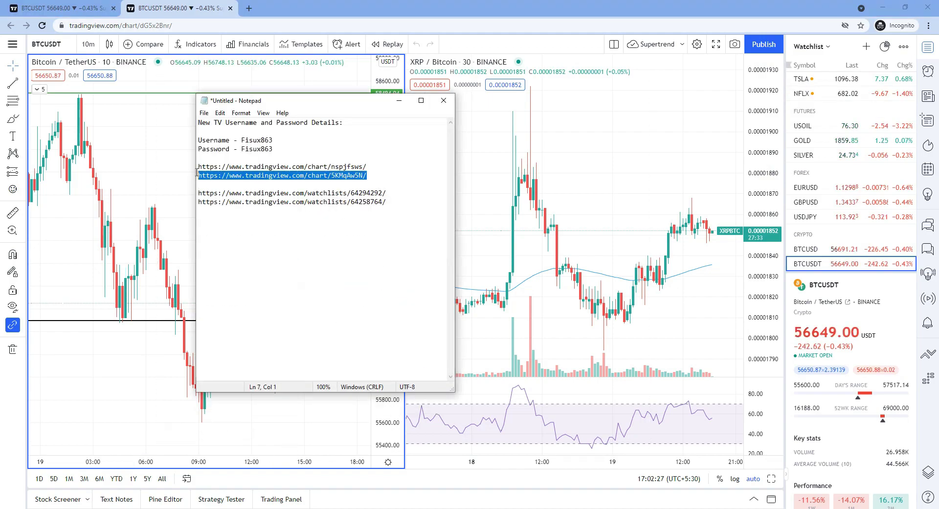
pyautogui.click(249, 13)
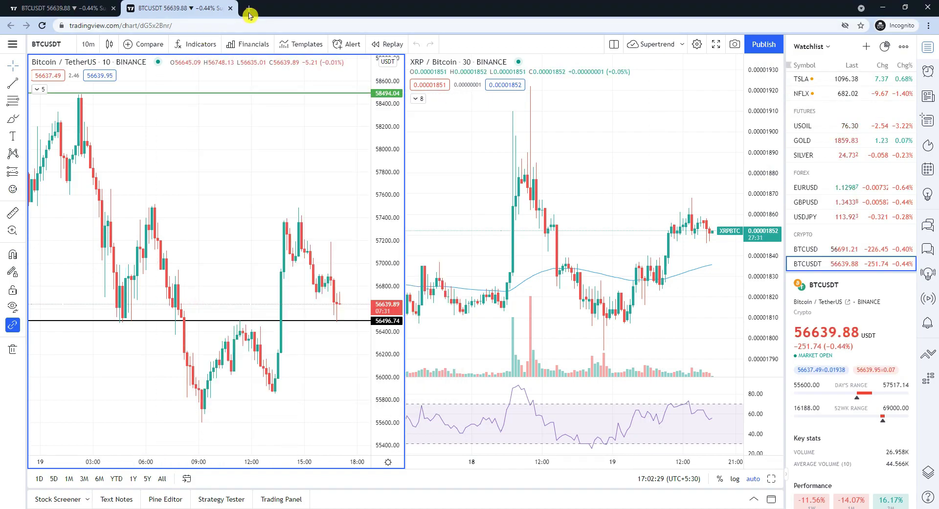
pyautogui.hotkey('ctrl', 'v')
# Step: Load the shared NIFTY BANK layout, save it as Nifty copy, then return to the first BTCUSDT tab
pyautogui.press('Return')
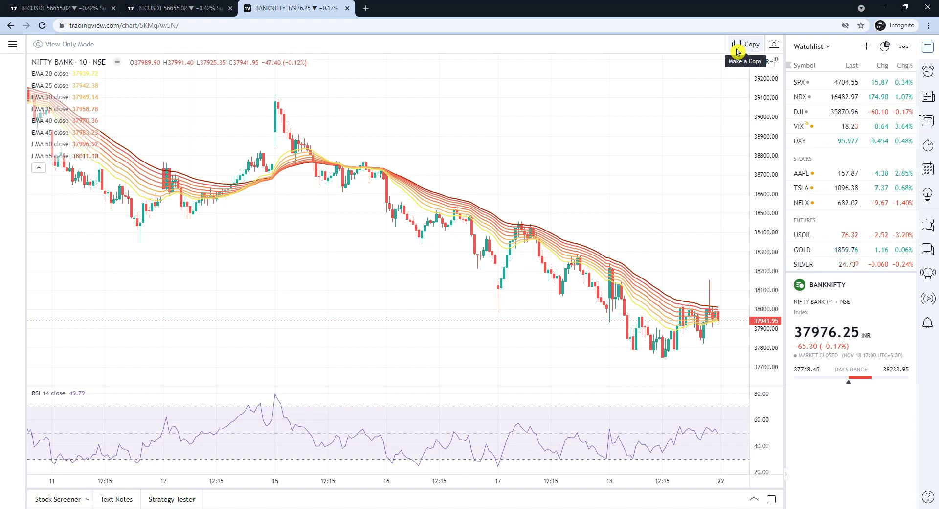
pyautogui.click(738, 49)
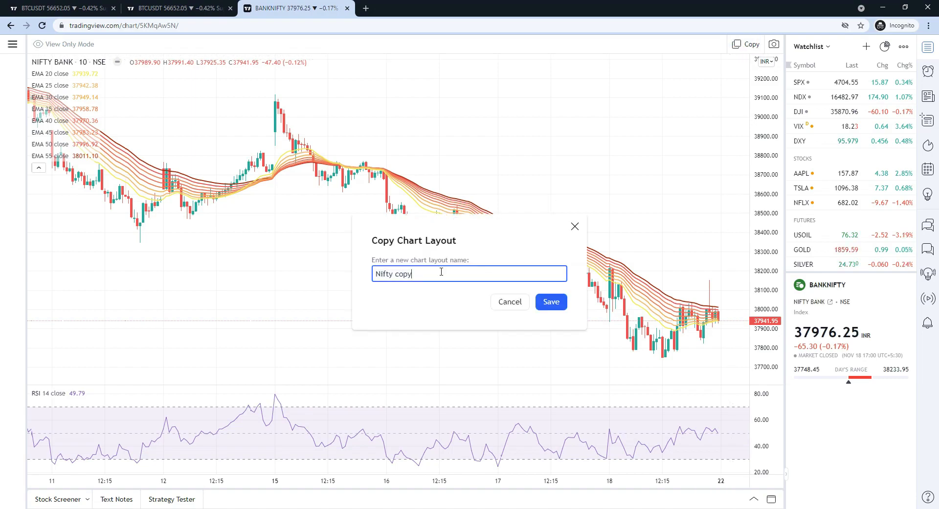
pyautogui.click(553, 303)
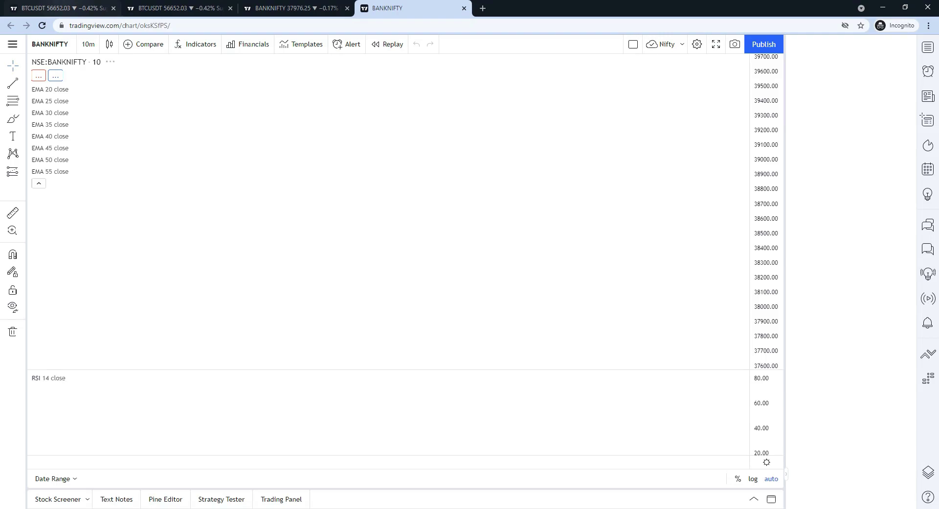
pyautogui.click(58, 8)
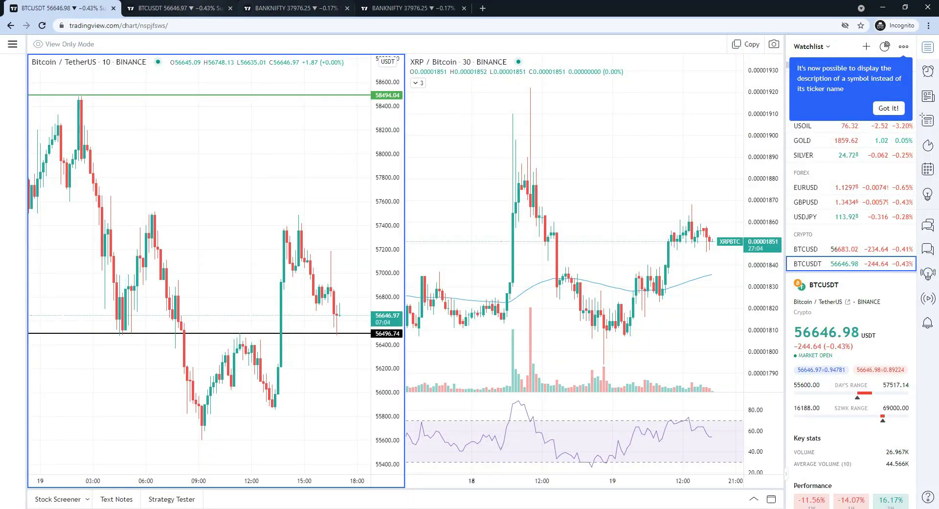
# Step: Check the saved layout list for Nifty copy and Supertrend copy, then view the watchlists
pyautogui.hotkey('ctrl', 'Tab')
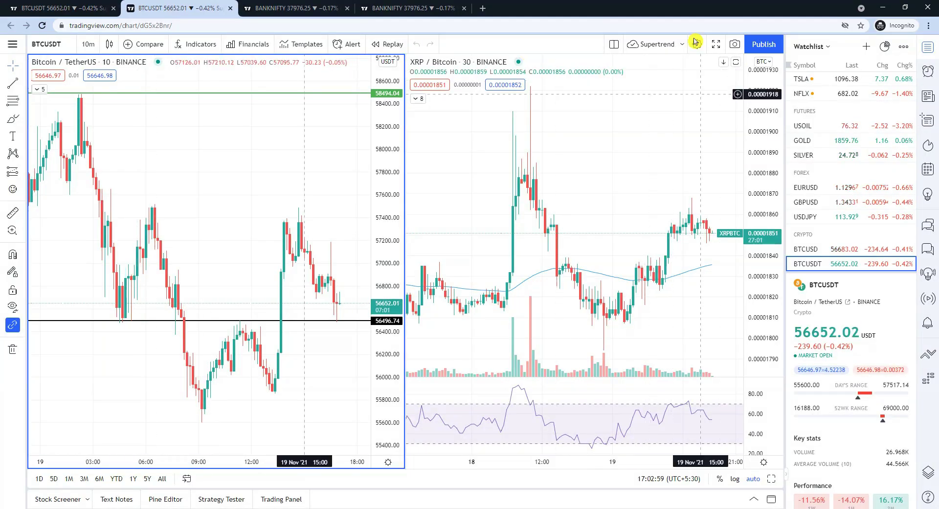
pyautogui.click(685, 44)
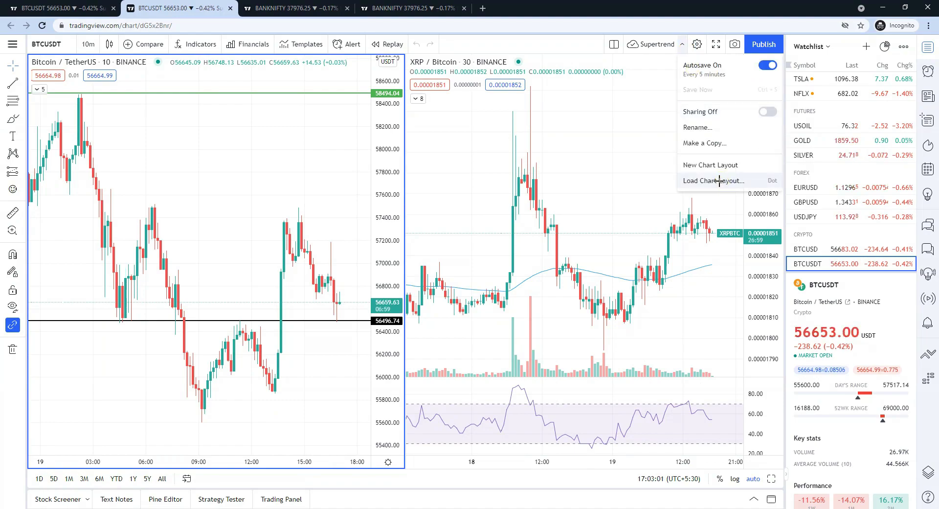
pyautogui.click(720, 180)
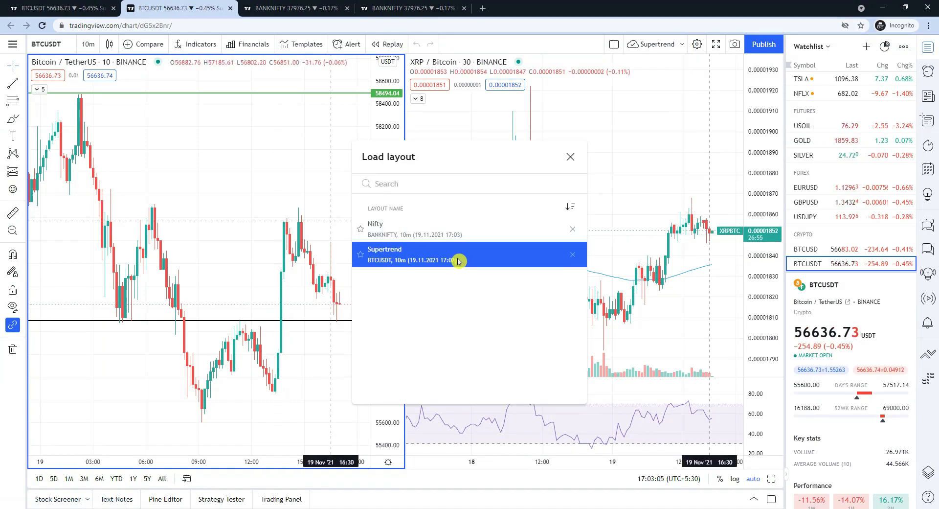
pyautogui.click(15, 47)
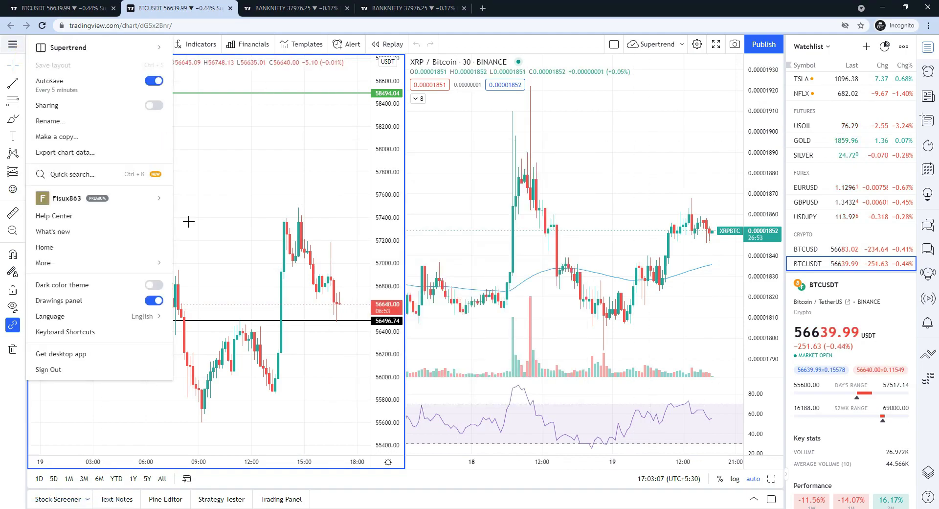
pyautogui.click(297, 201)
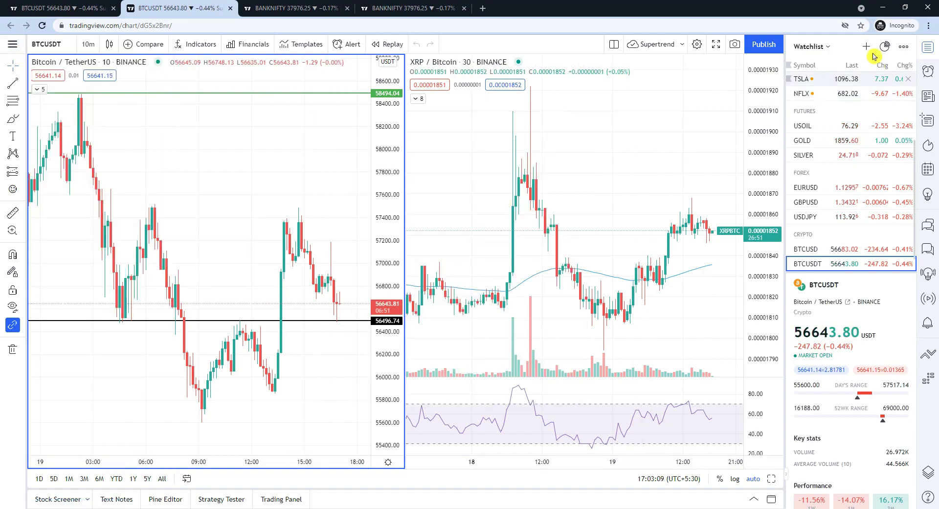
pyautogui.click(811, 47)
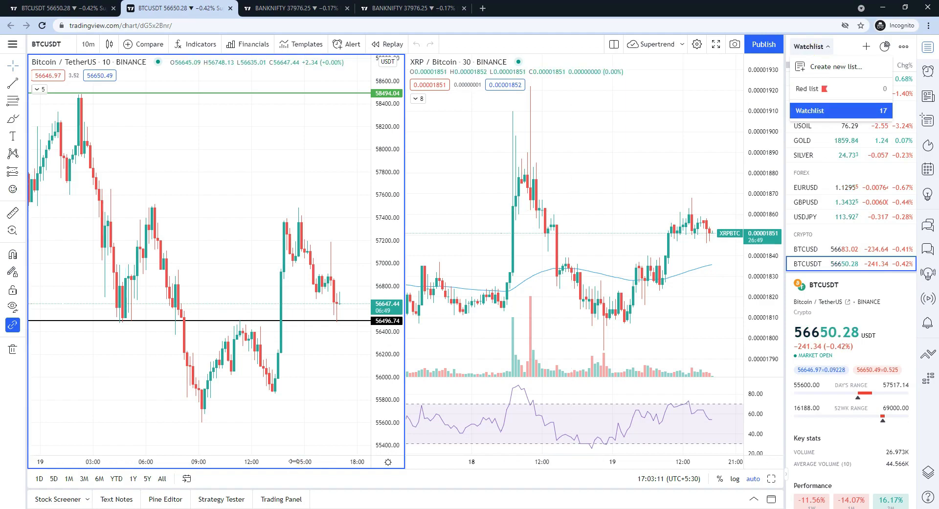
# Step: Copy the FNO List watchlist link from Notepad and load it in a new tab
pyautogui.hotkey('alt', 'Tab')
pyautogui.moveTo(389, 193); pyautogui.dragTo(195, 195)
pyautogui.hotkey('ctrl', 'c')
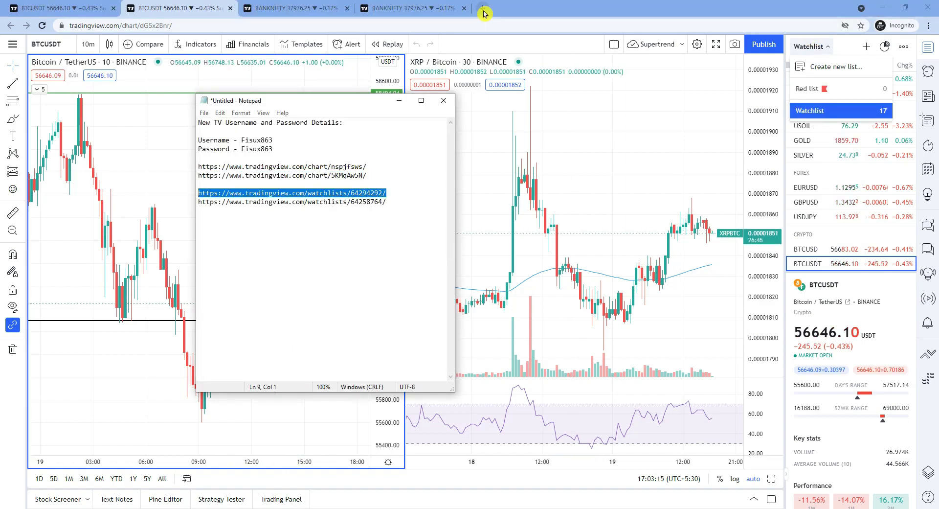
pyautogui.click(483, 9)
pyautogui.hotkey('ctrl', 'v')
pyautogui.press('Return')
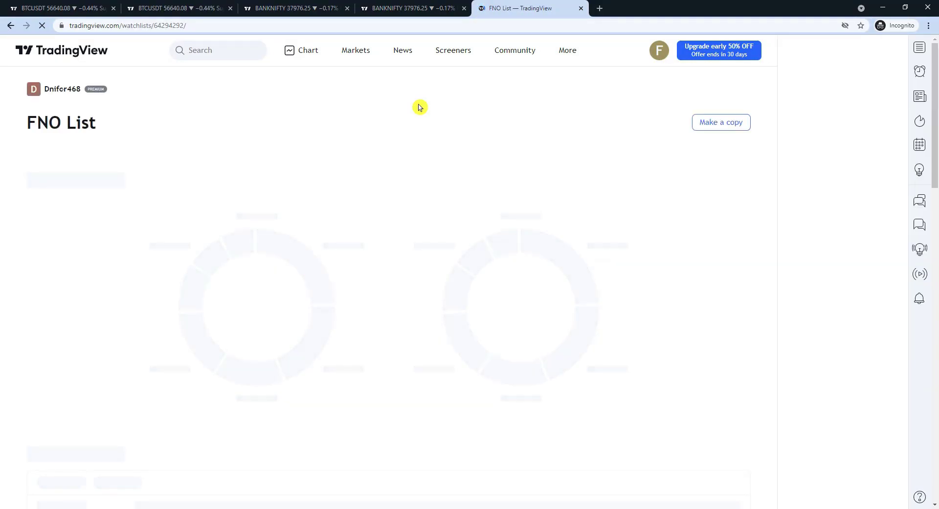
# Step: Save a copy of the shared FNO List as this account's watchlist and confirm it's listed
pyautogui.click(720, 123)
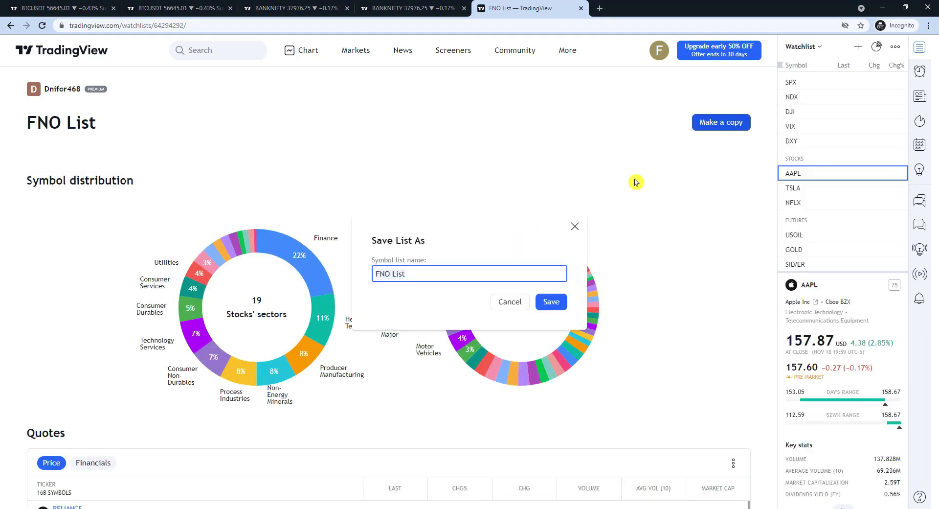
pyautogui.click(558, 303)
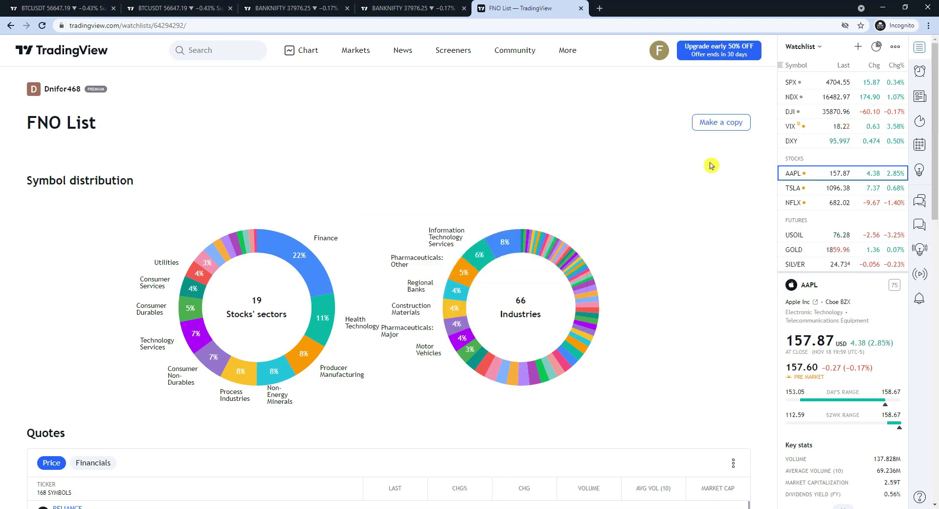
pyautogui.click(815, 49)
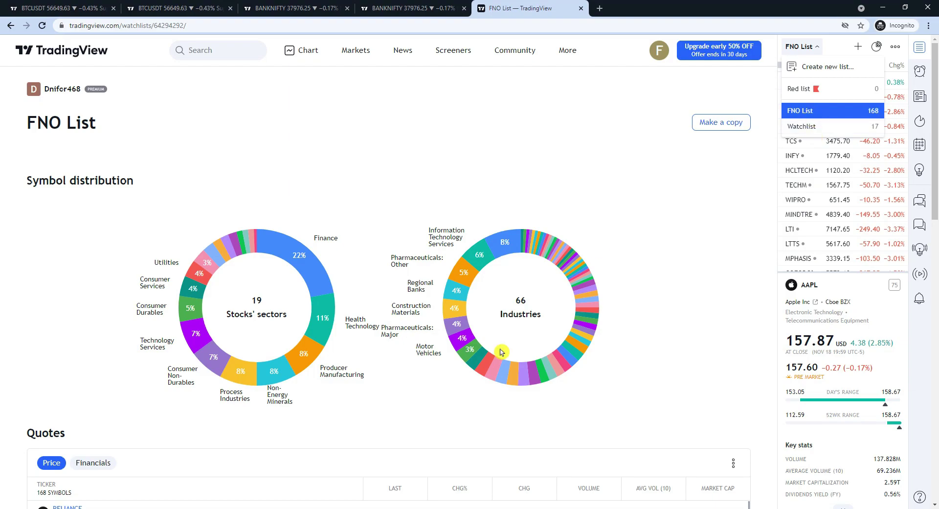
# Step: Copy the second watchlist link from Notepad and load the shared Nifty 50 page in a new tab
pyautogui.hotkey('alt', 'Tab')
pyautogui.moveTo(398, 205); pyautogui.dragTo(173, 210)
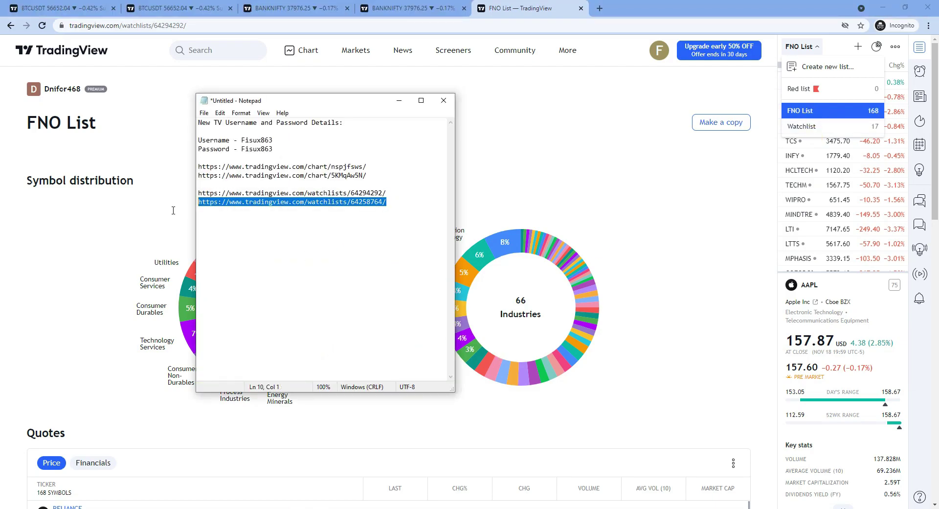
pyautogui.hotkey('ctrl', 'c')
pyautogui.click(599, 8)
pyautogui.hotkey('ctrl', 'v')
pyautogui.press('Return')
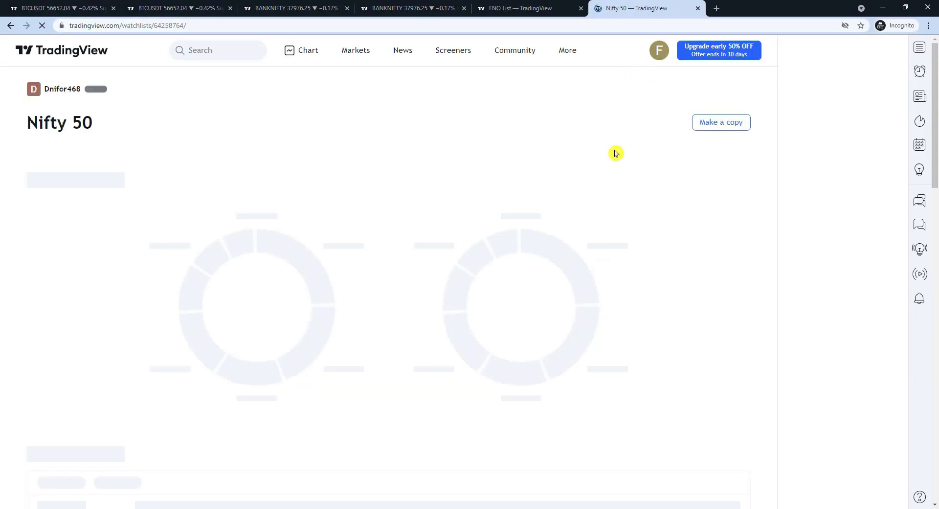
# Step: Copy the shared list as 'Nifty 50' and confirm it appears beside FNO List in the watchlist dropdown
pyautogui.click(732, 125)
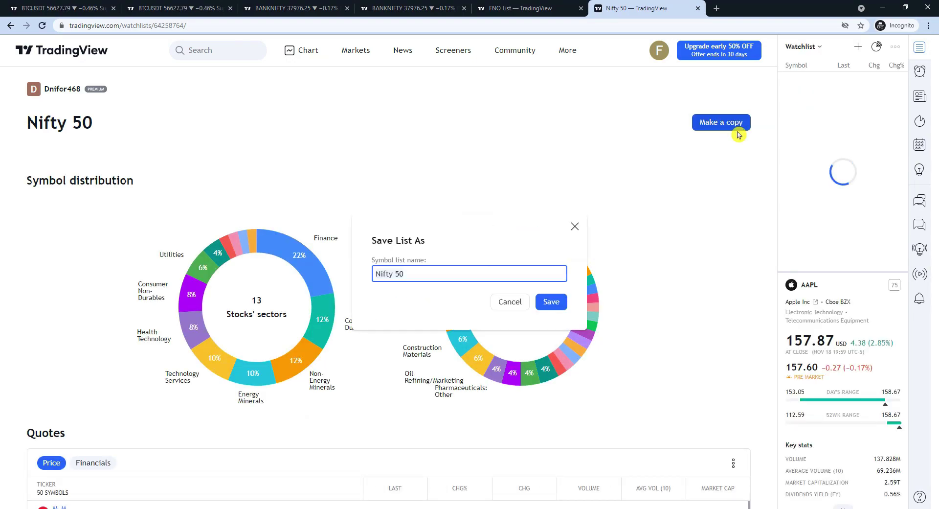
pyautogui.click(552, 302)
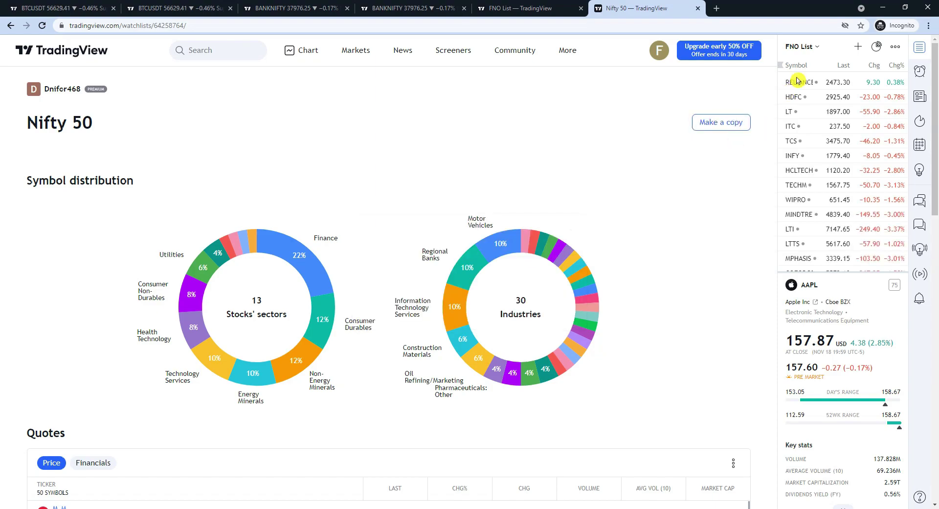
pyautogui.click(814, 46)
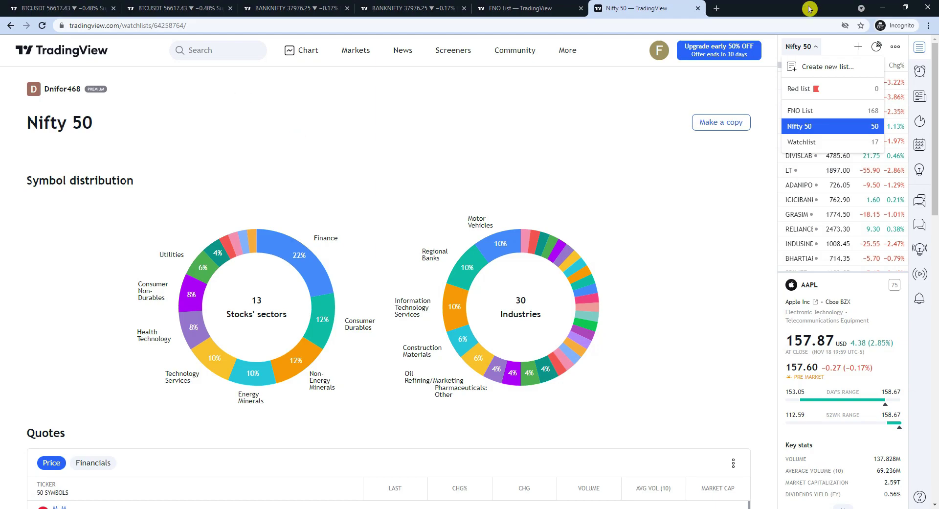
# Step: Minimize the incognito window, move Notepad down-right, and select all of its notes text
pyautogui.click(883, 9)
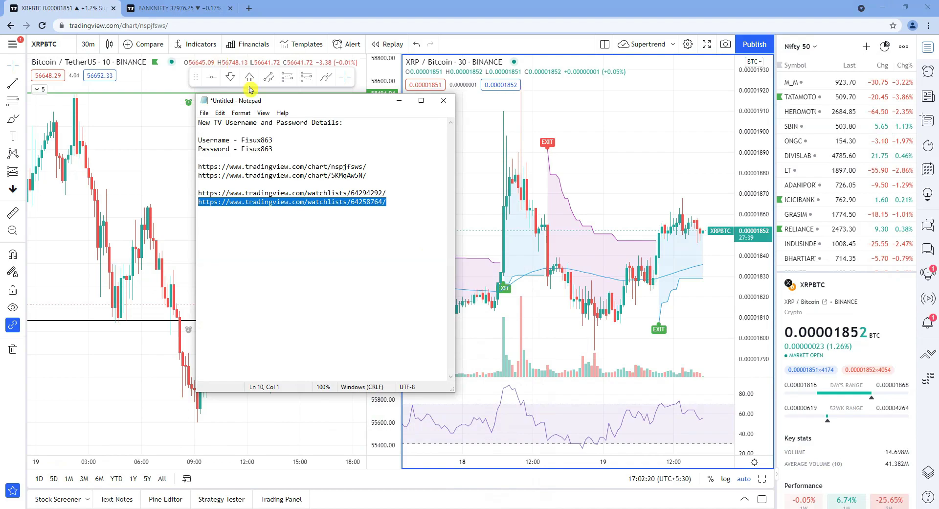
pyautogui.moveTo(386, 122); pyautogui.dragTo(481, 144)
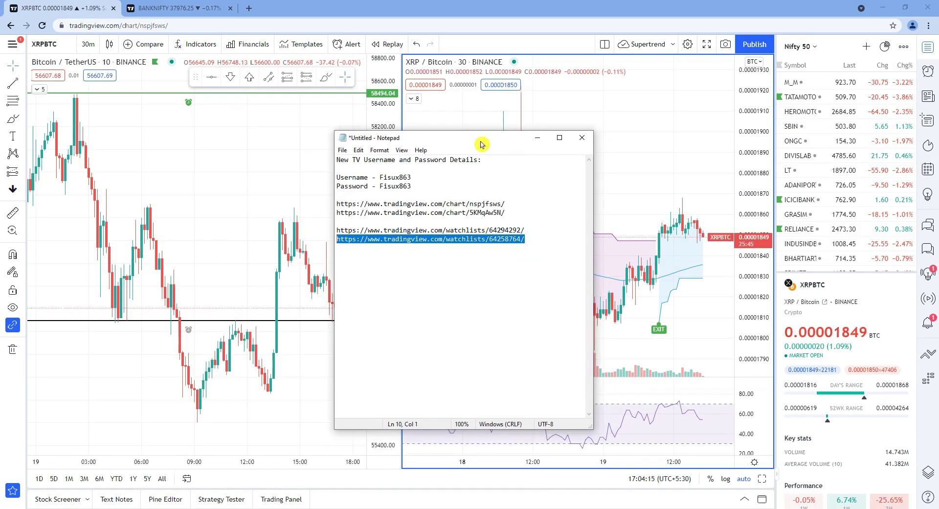
pyautogui.moveTo(525, 243); pyautogui.dragTo(273, 152)
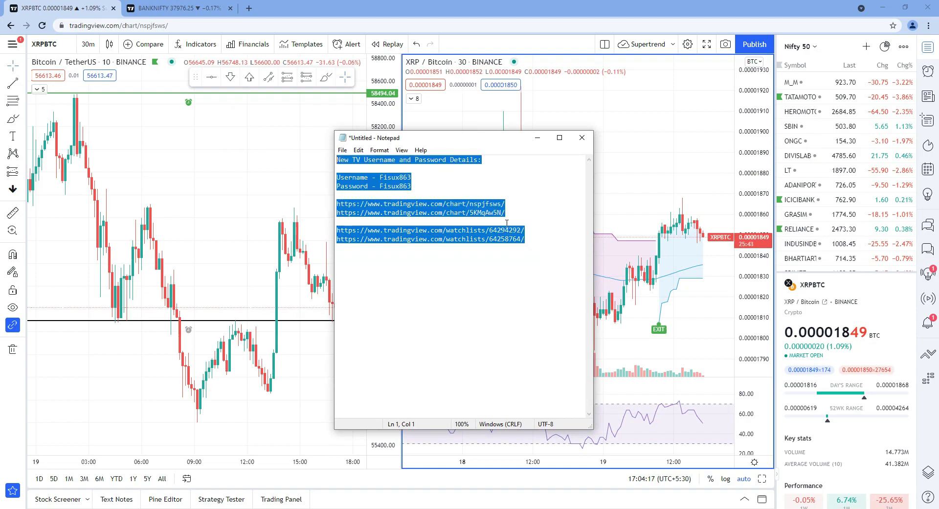
pyautogui.click(537, 248)
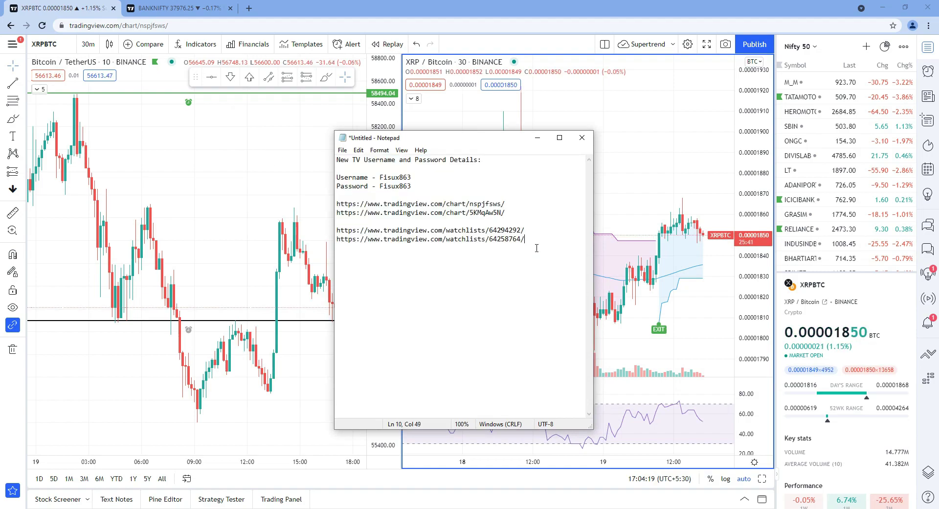
pyautogui.moveTo(536, 248); pyautogui.dragTo(300, 149)
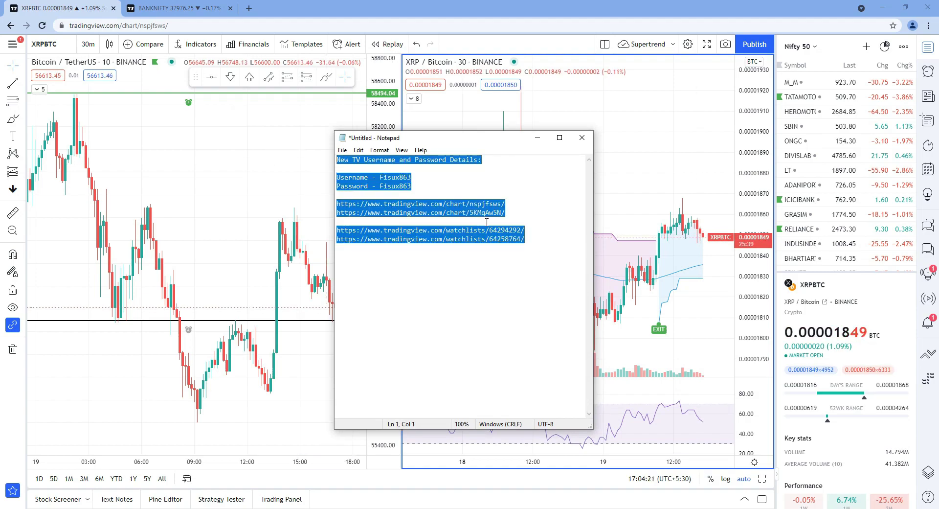